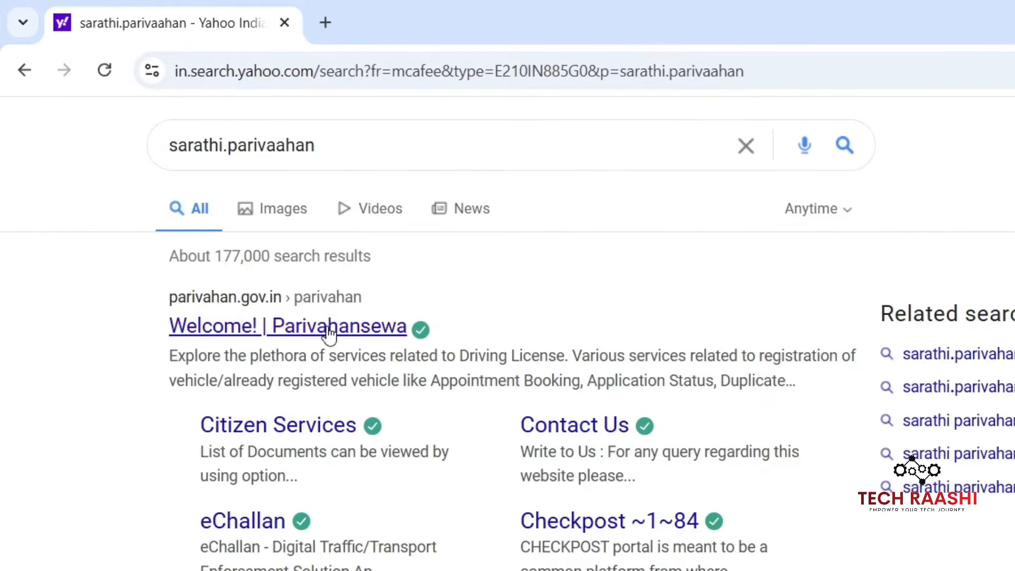
Step: Open the Parivahansewa website from the search results and go to its Drivers/Learners License service
left_click(328, 333)
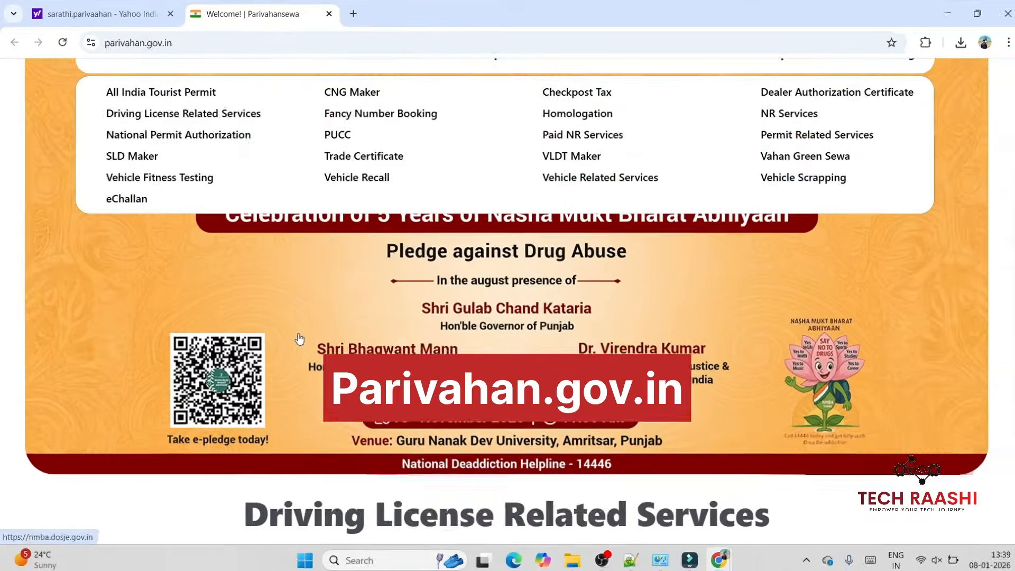
scroll(414, 484, "down", 5)
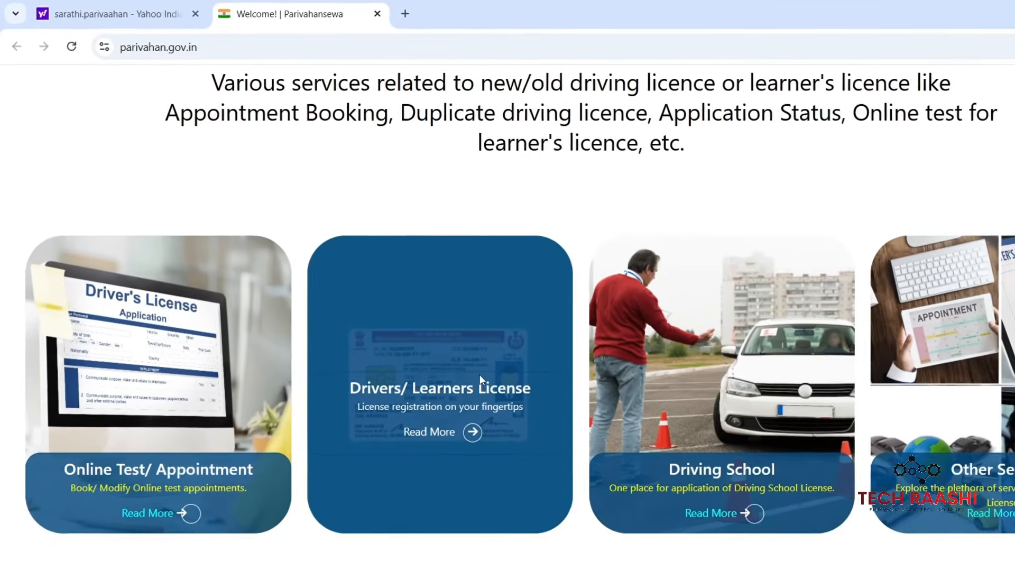
left_click(476, 386)
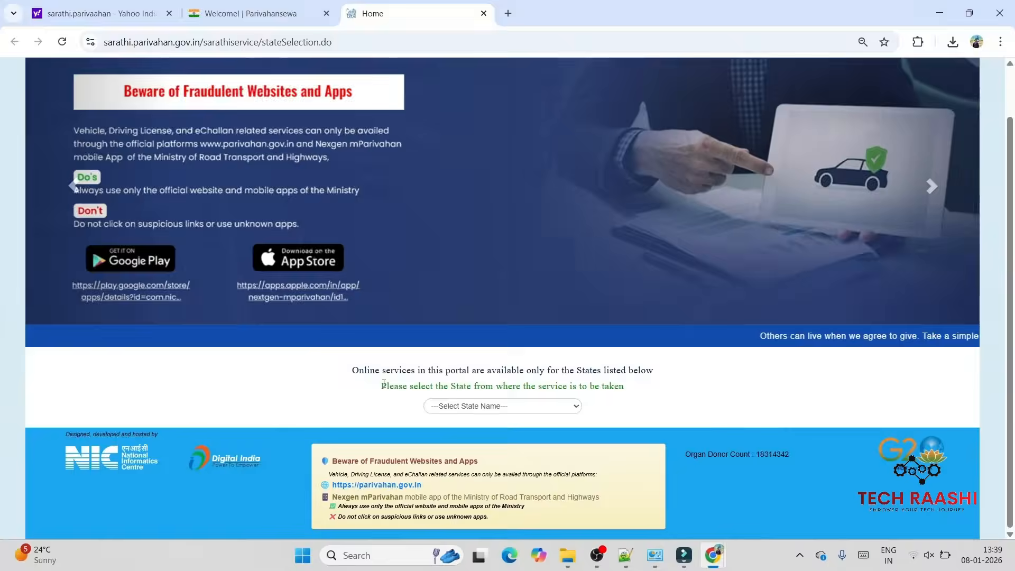
Step: Select Karnataka as the state from where the service is to be taken
left_click_drag(350, 386, 693, 382)
left_click(540, 408)
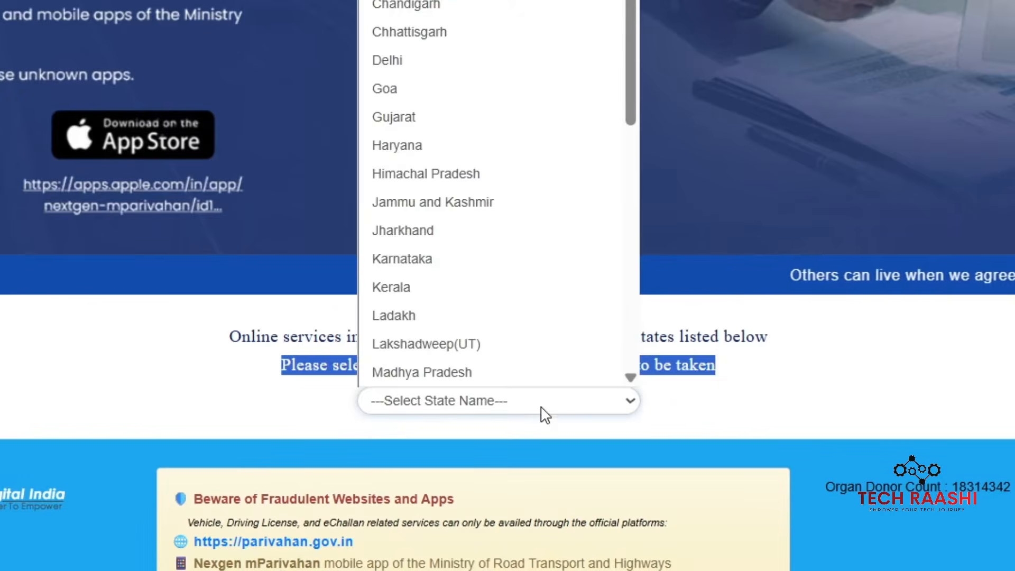
left_click(391, 261)
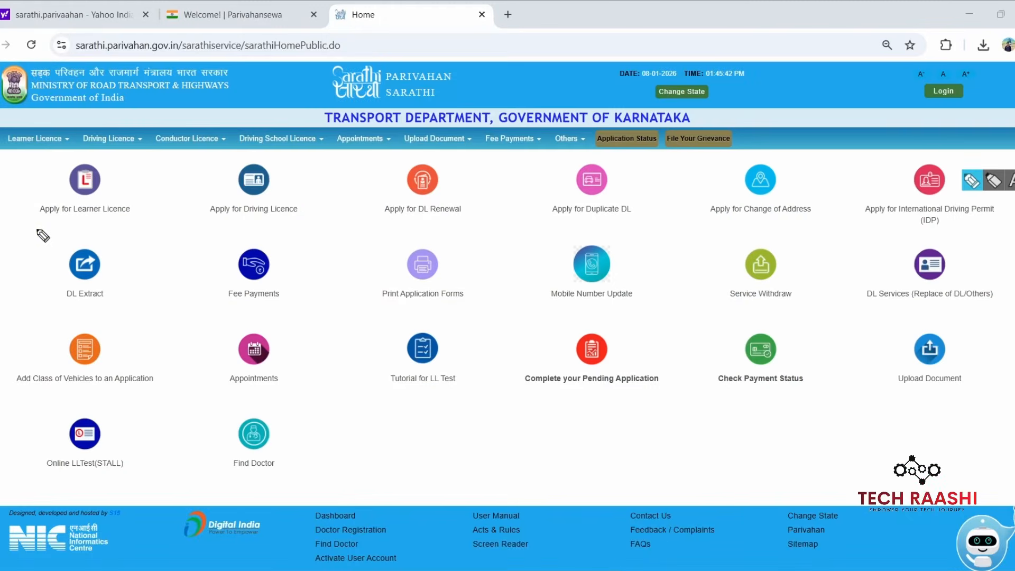
Step: Underline key services in yellow, including Apply for Learner Licence, Apply for Driving Licence, Mobile Number Update, Upload Document and Online LLTest
left_click_drag(34, 229, 126, 232)
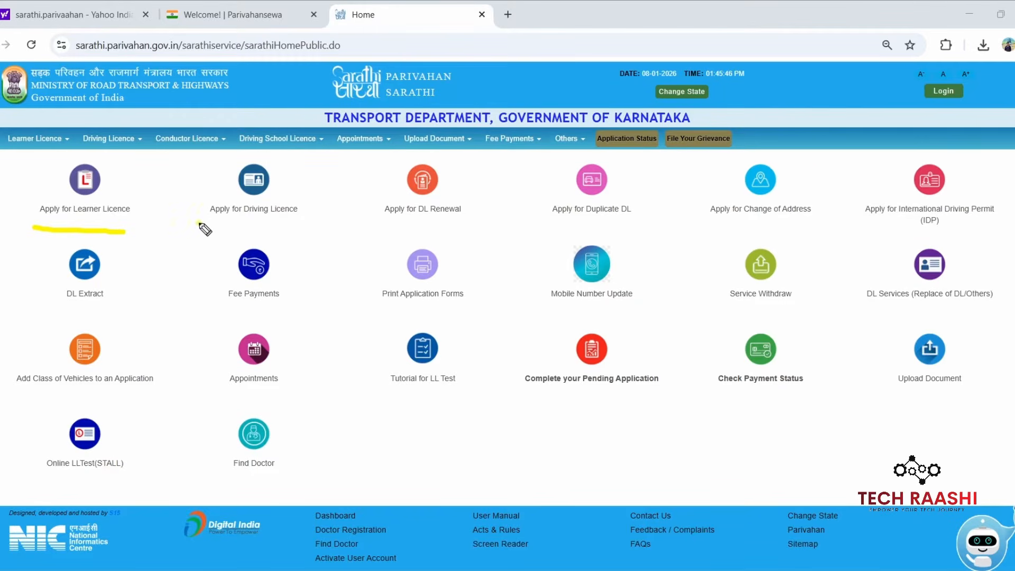
left_click_drag(199, 224, 300, 225)
left_click_drag(567, 218, 815, 221)
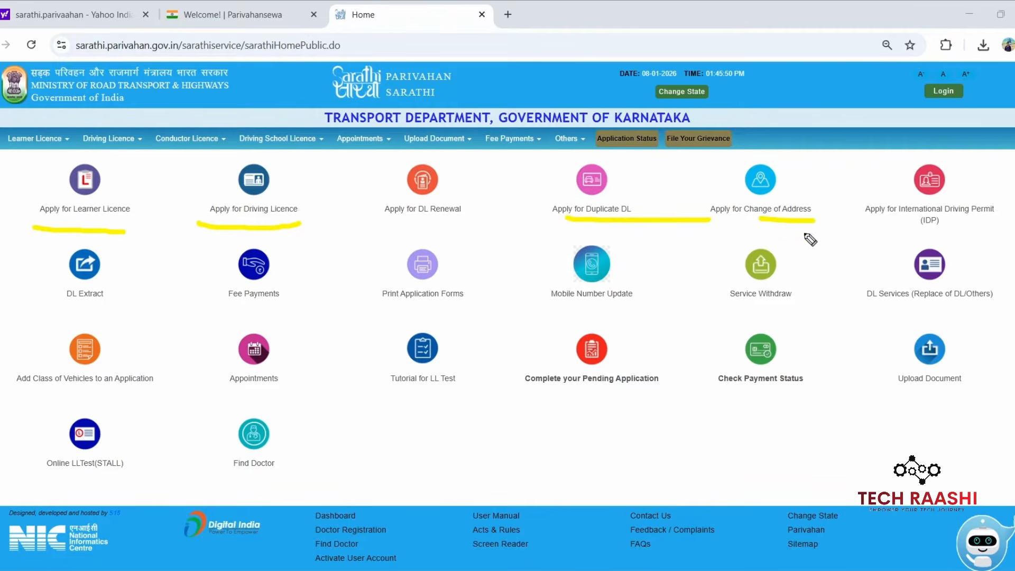
left_click_drag(549, 311, 646, 308)
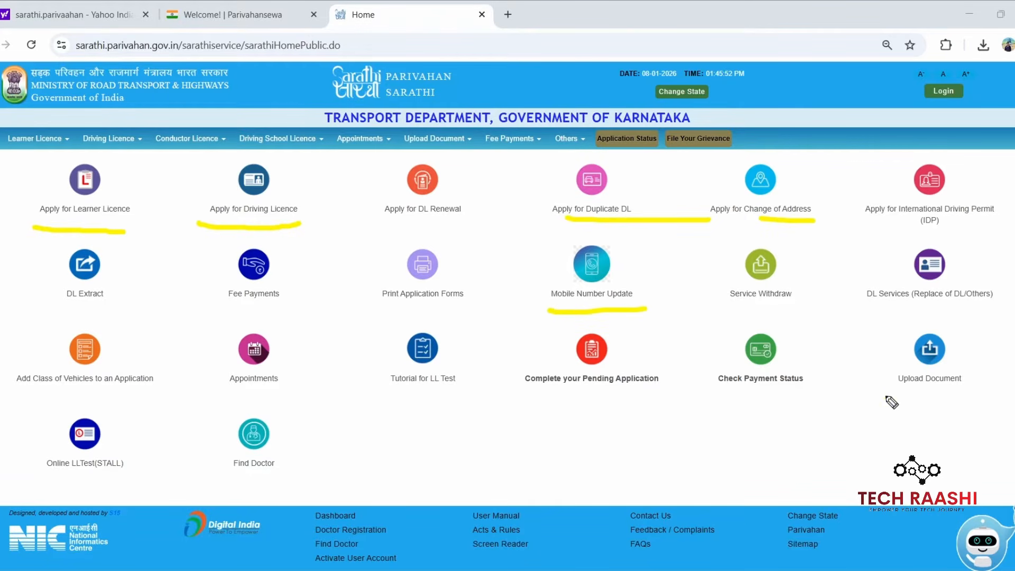
left_click_drag(884, 396, 978, 391)
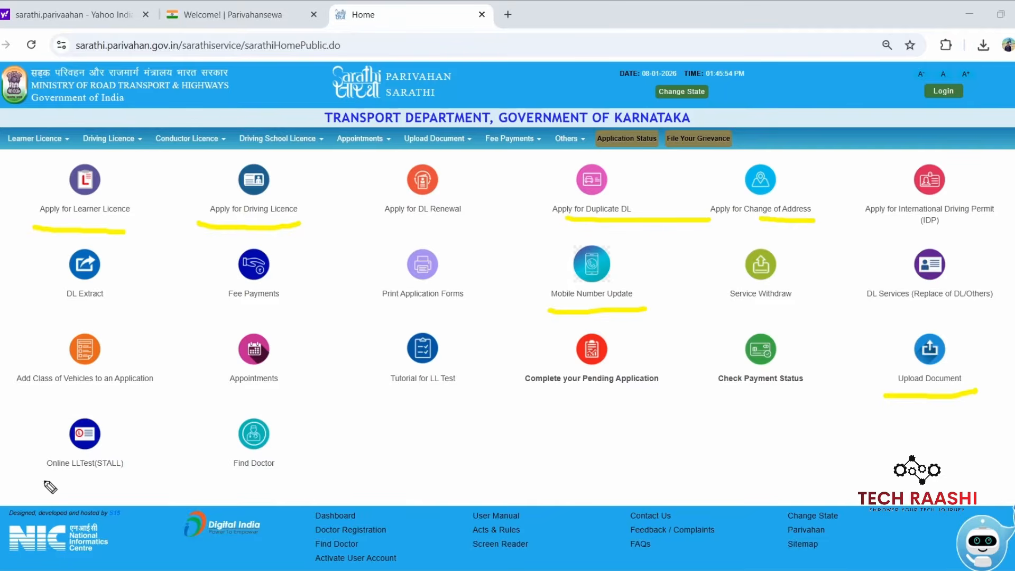
left_click_drag(41, 478, 158, 474)
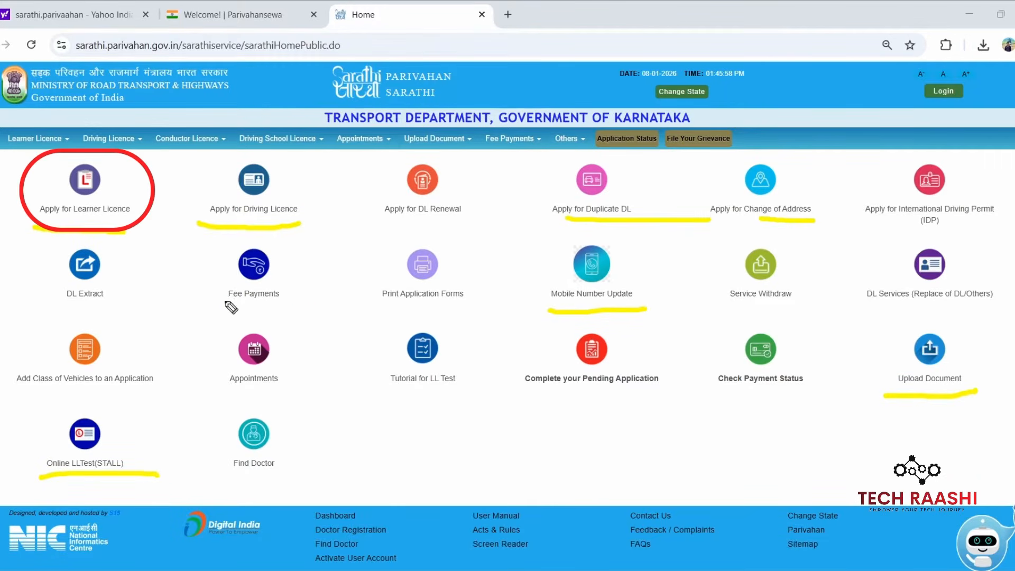
left_click_drag(224, 301, 318, 312)
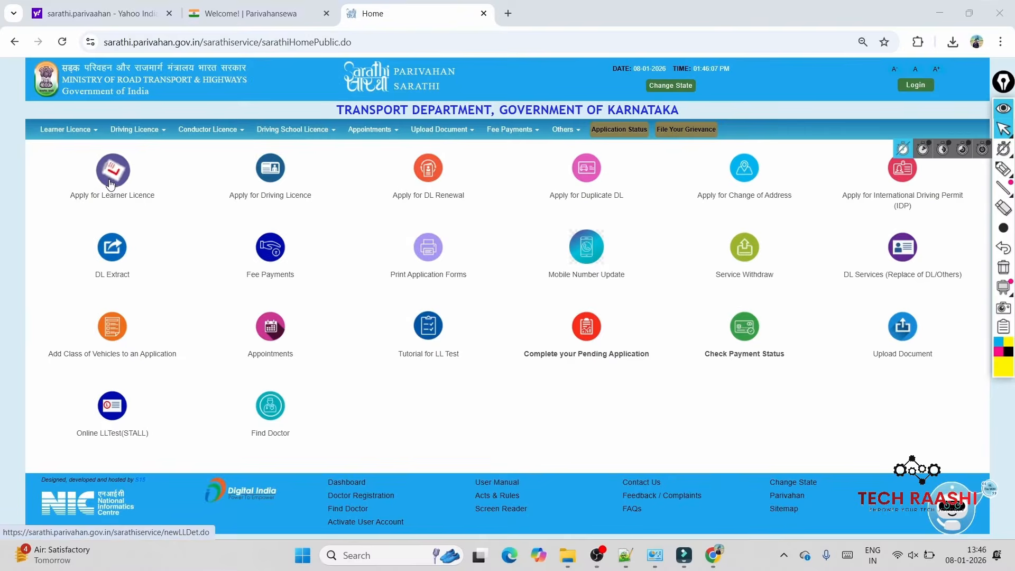
Step: Open the Apply for Learner Licence service with its application submission instructions
left_click(86, 181)
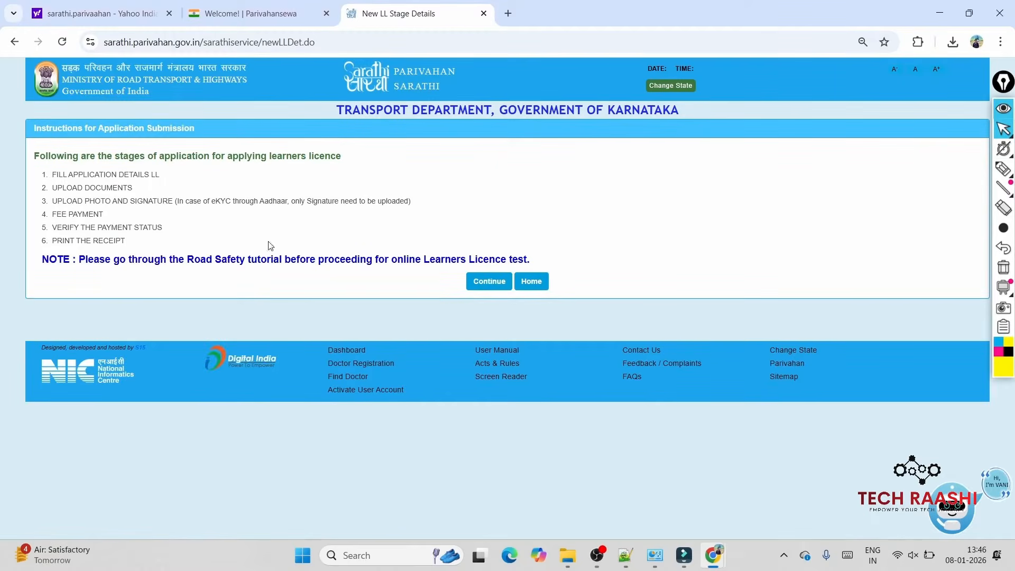
Step: Circle the list of application stages and mark each stage with the yellow pen, then clear all the annotations
left_click(1004, 208)
left_click_drag(45, 156, 36, 157)
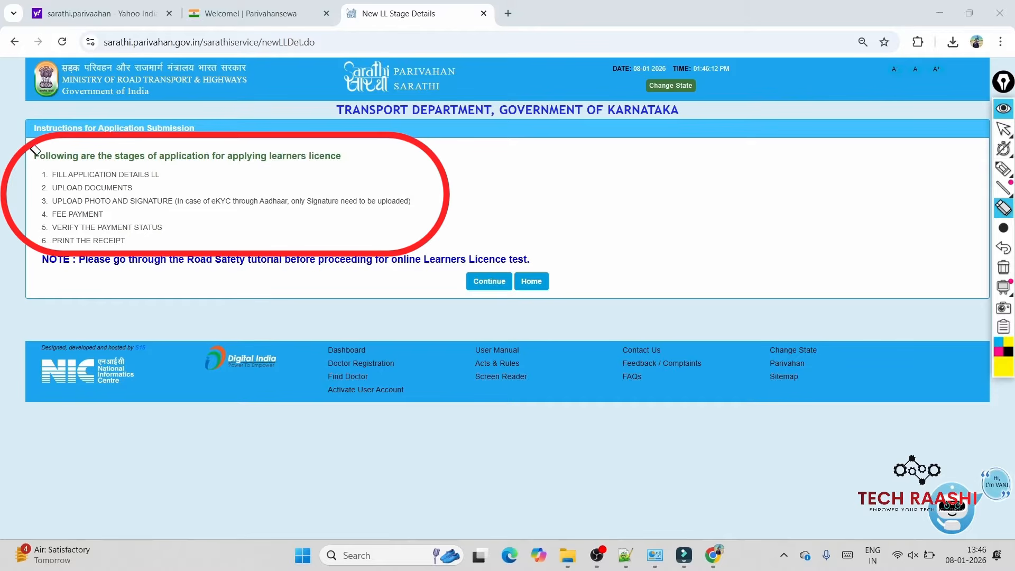
left_click(1003, 170)
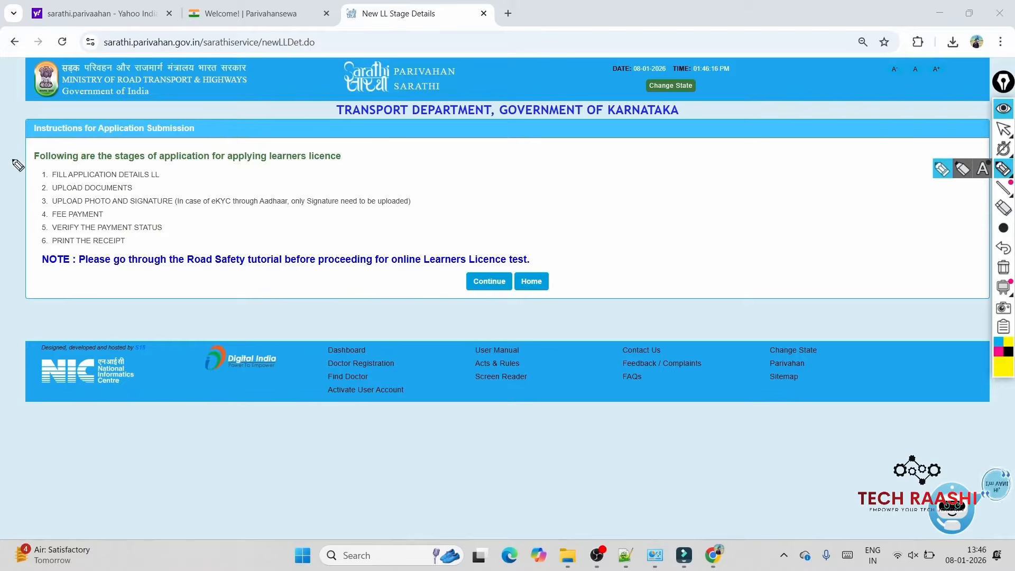
mouse_move(17, 147)
left_mouse_down()
mouse_move(186, 151)
mouse_move(408, 187)
mouse_move(32, 248)
mouse_move(50, 156)
left_mouse_up()
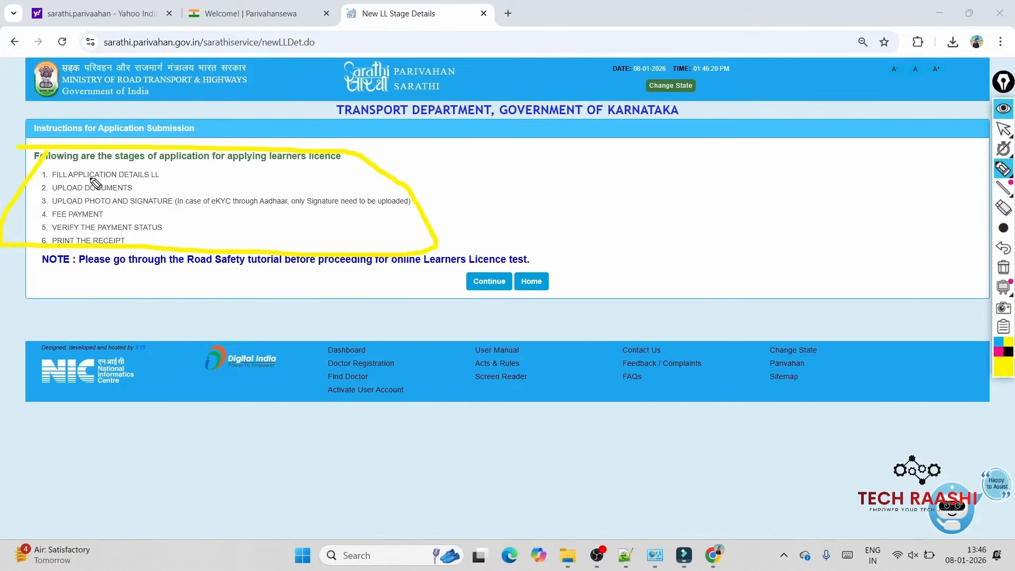
left_click_drag(162, 176, 207, 167)
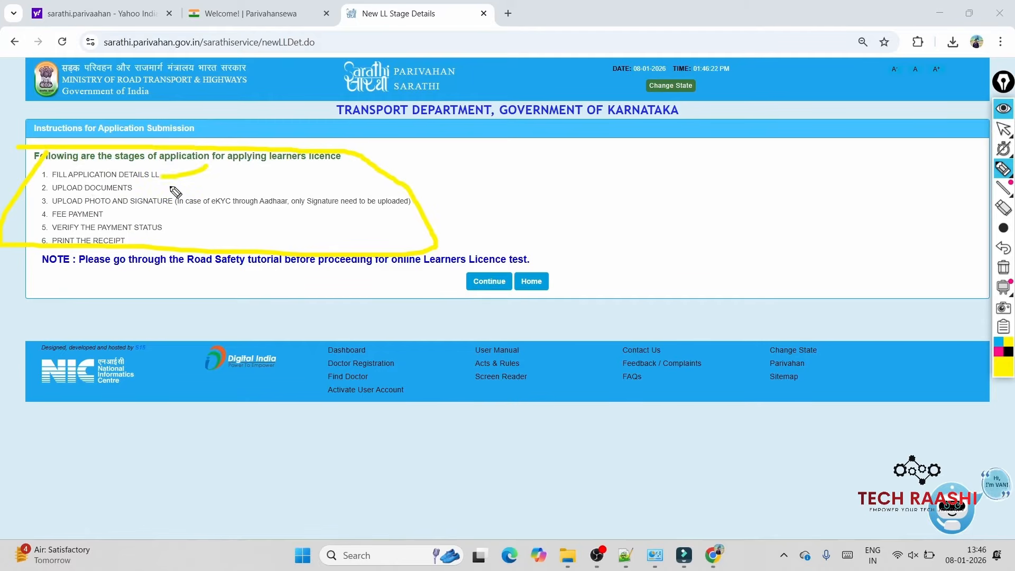
left_click_drag(150, 190, 207, 167)
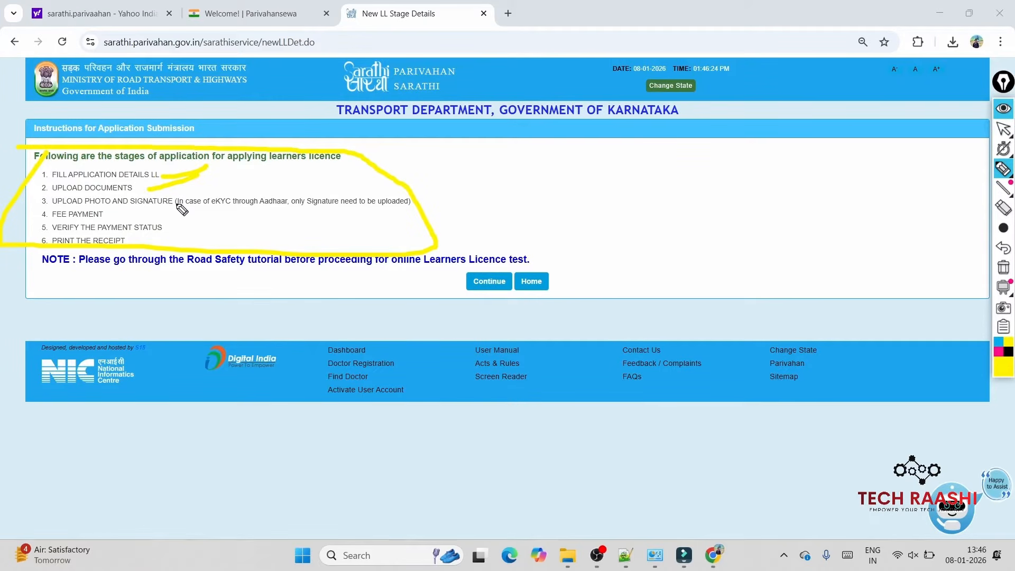
left_click_drag(175, 206, 230, 178)
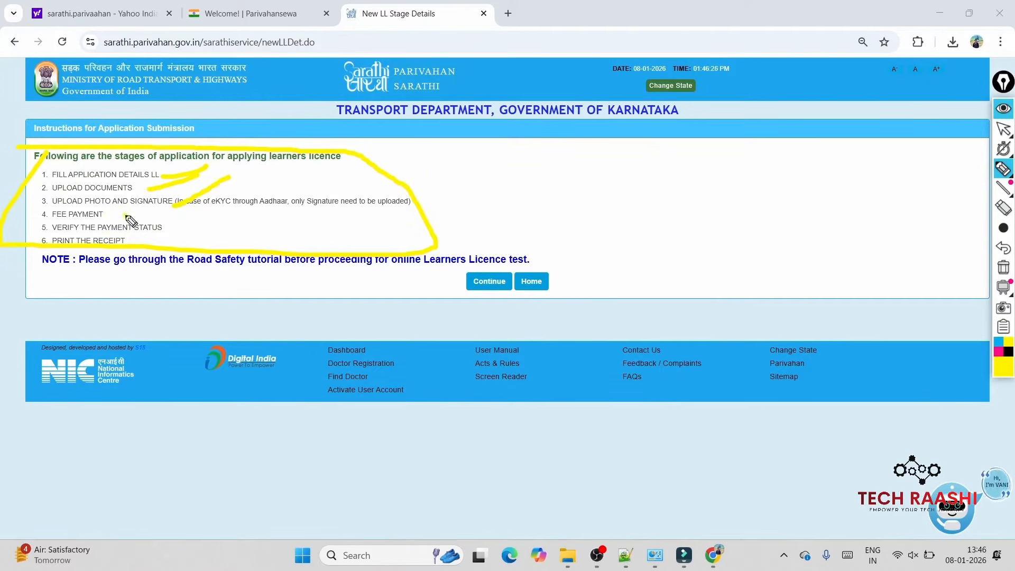
mouse_move(125, 215)
left_mouse_down()
mouse_move(174, 203)
mouse_move(232, 211)
left_mouse_up()
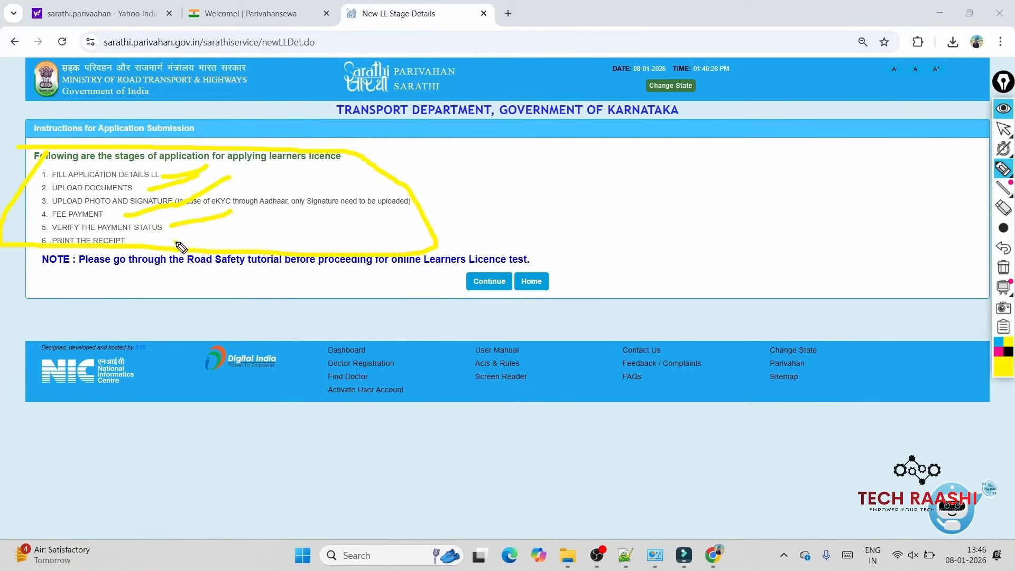
left_click_drag(175, 242, 249, 219)
left_click(1003, 290)
left_click(1004, 267)
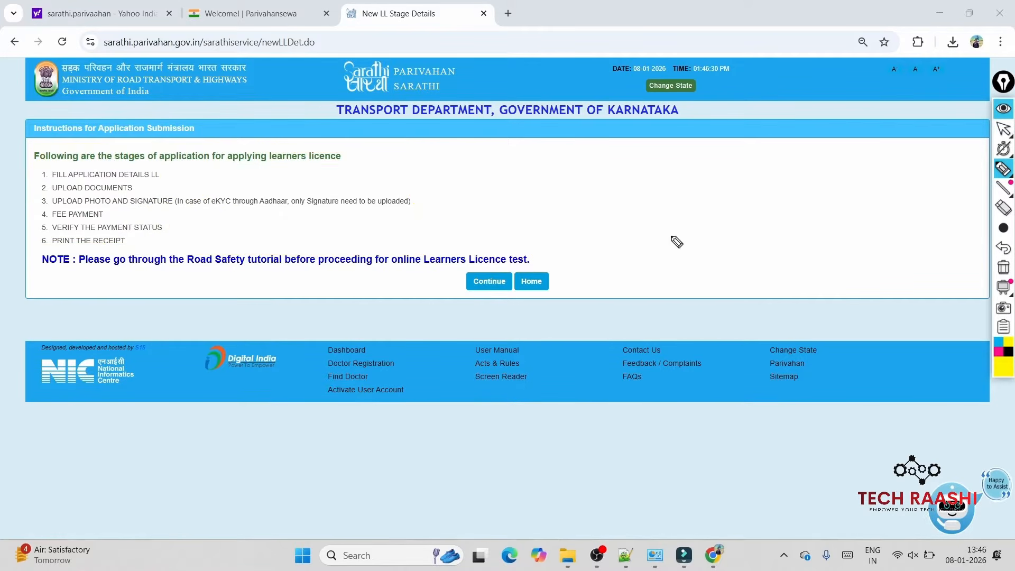
Step: Continue from the instructions to the Learner's Licence application and set the applicant category to General
left_click(1008, 128)
left_click(1009, 129)
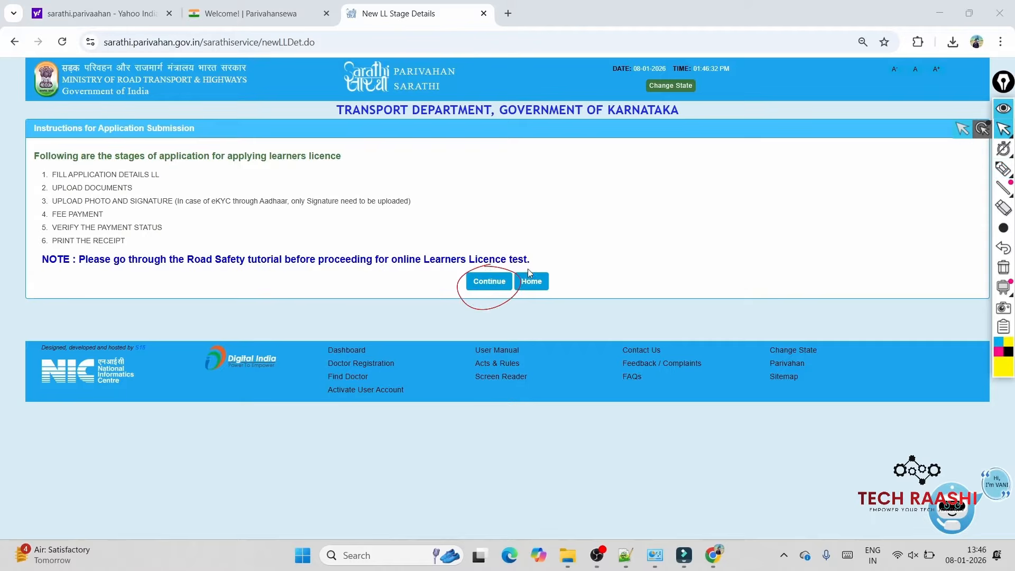
left_click(479, 286)
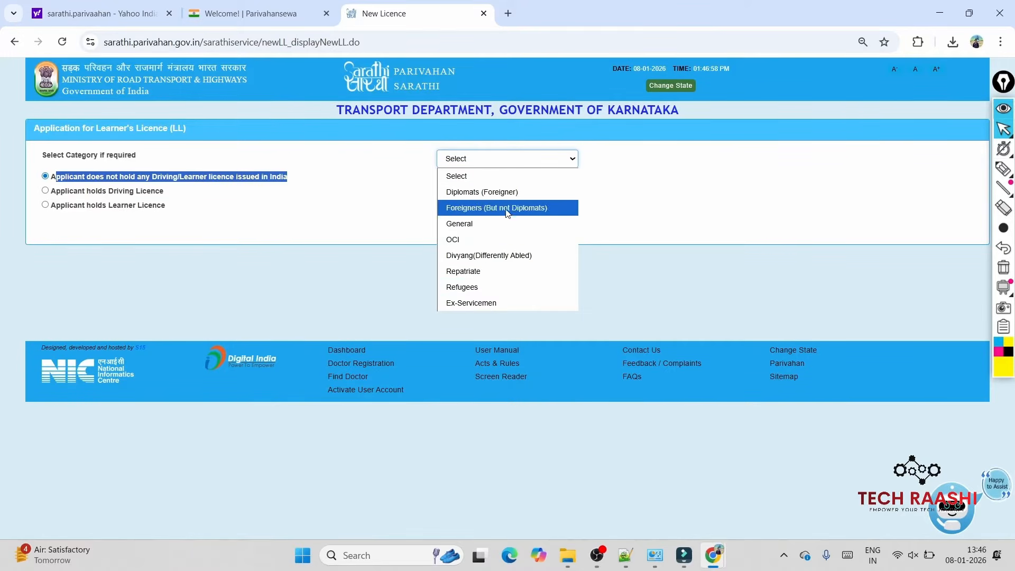
left_click(455, 224)
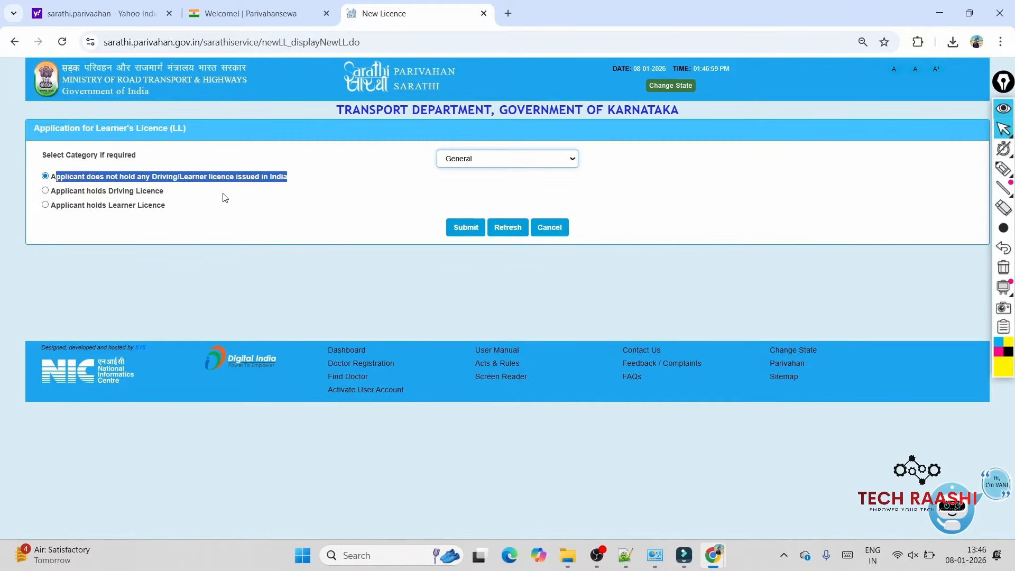
Step: Try the "Applicant holds Driving Licence" option in the Learner's Licence application
left_click(57, 179)
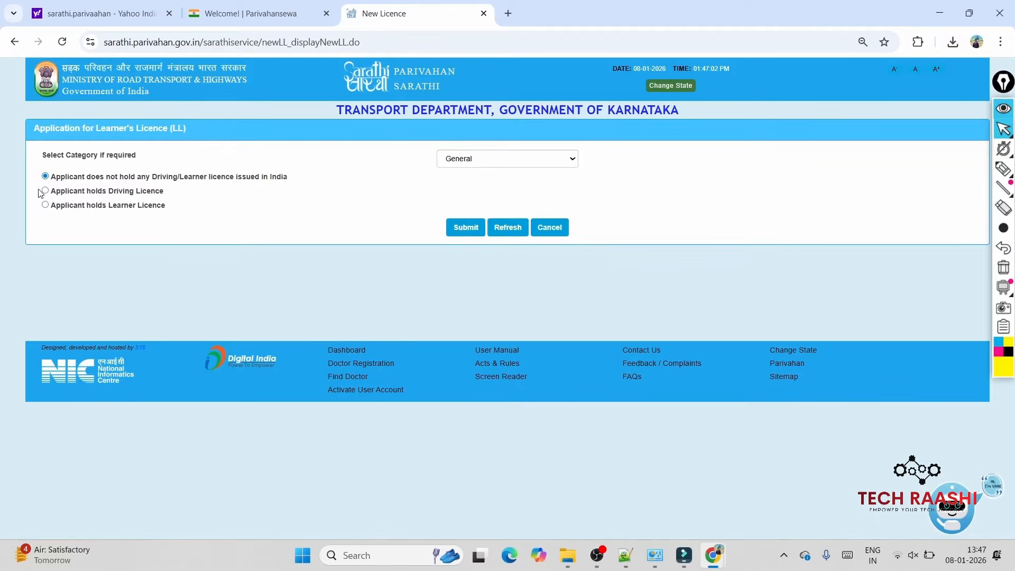
left_click(46, 191)
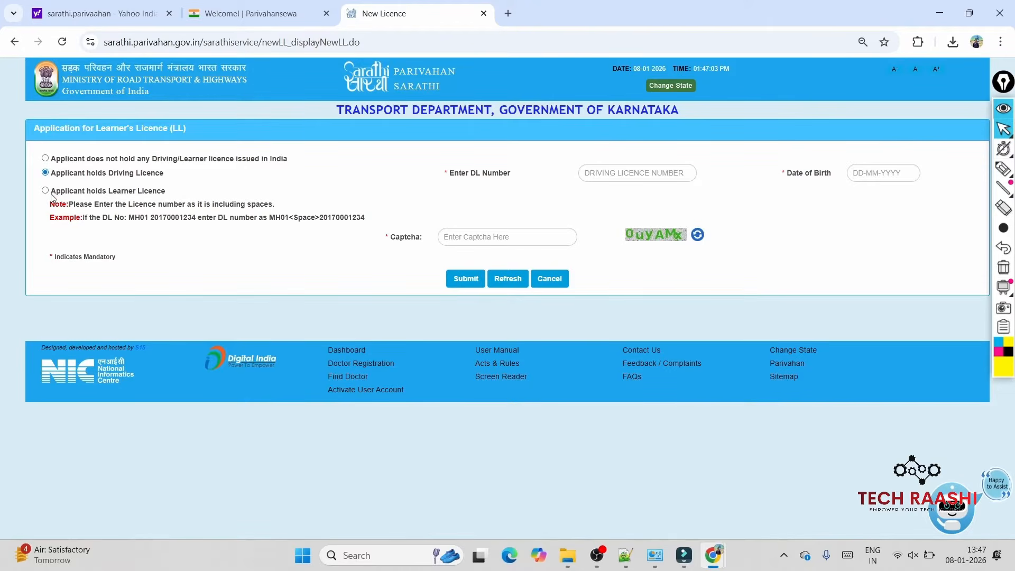
Step: Compare the two authentication options and submit the eKYC form with "Submit without Aadhaar Authentication"
left_click(181, 305)
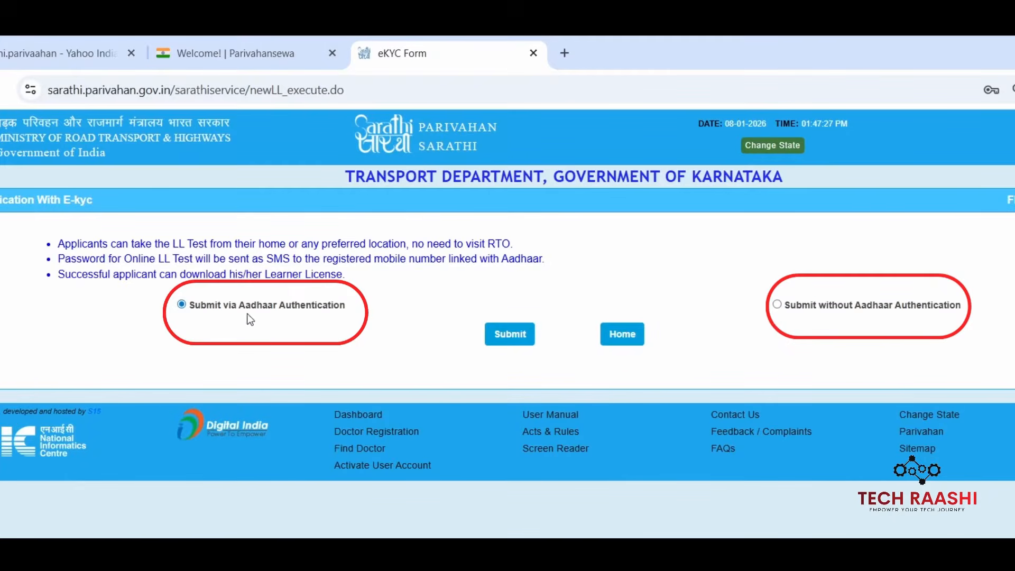
left_click_drag(193, 309, 328, 308)
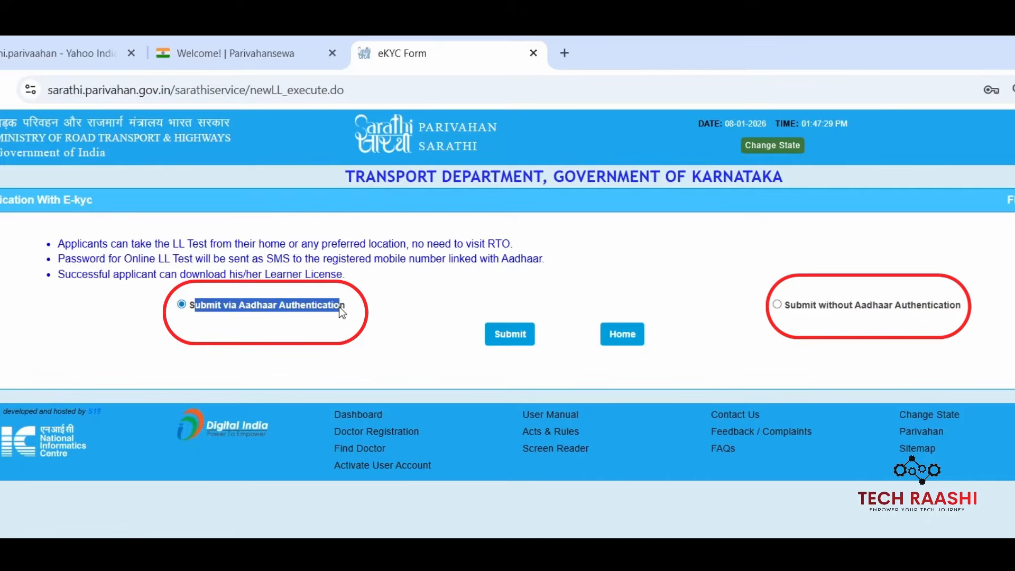
left_click(791, 309)
left_click(783, 307)
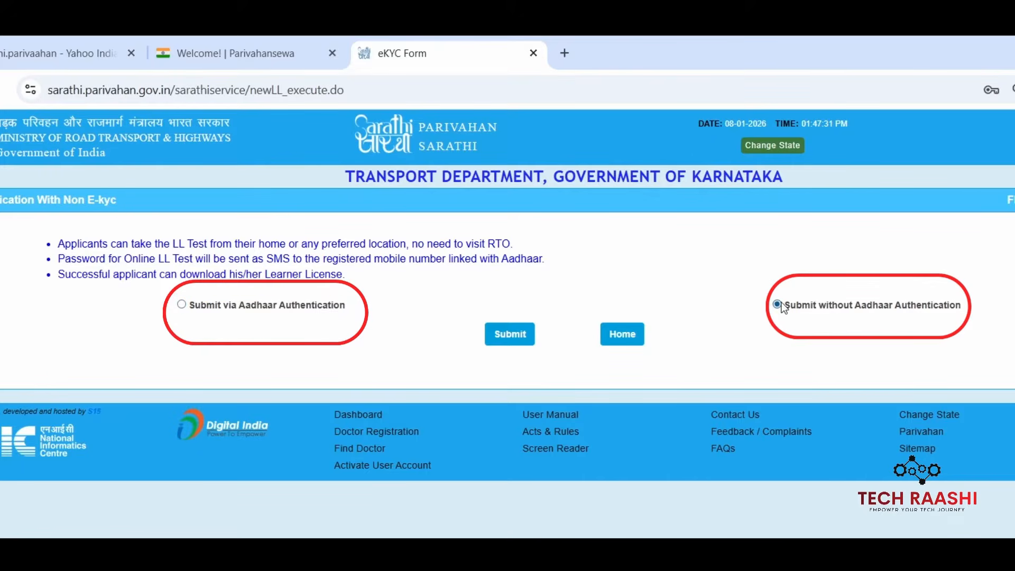
left_click_drag(201, 307, 333, 309)
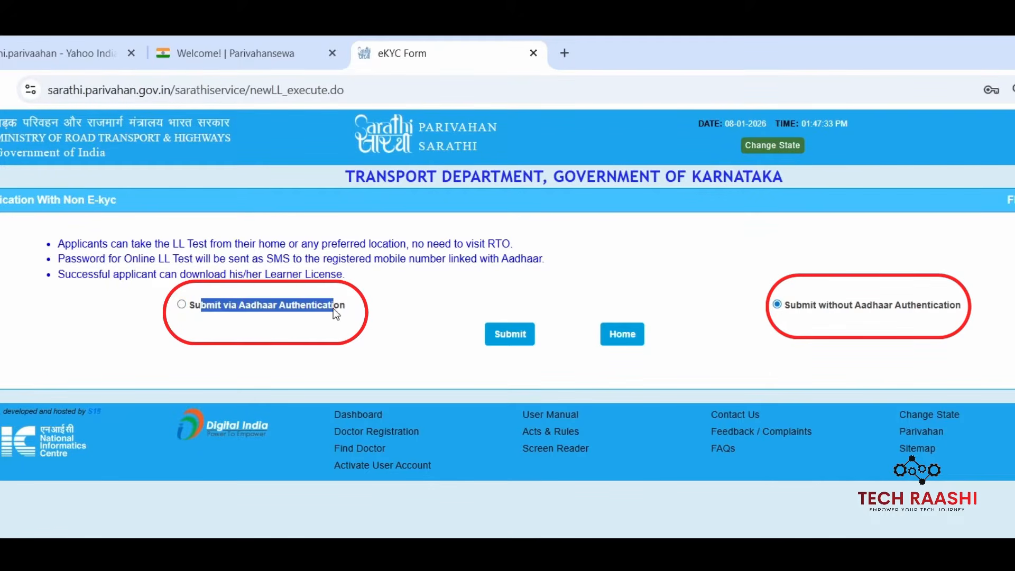
left_click(817, 315)
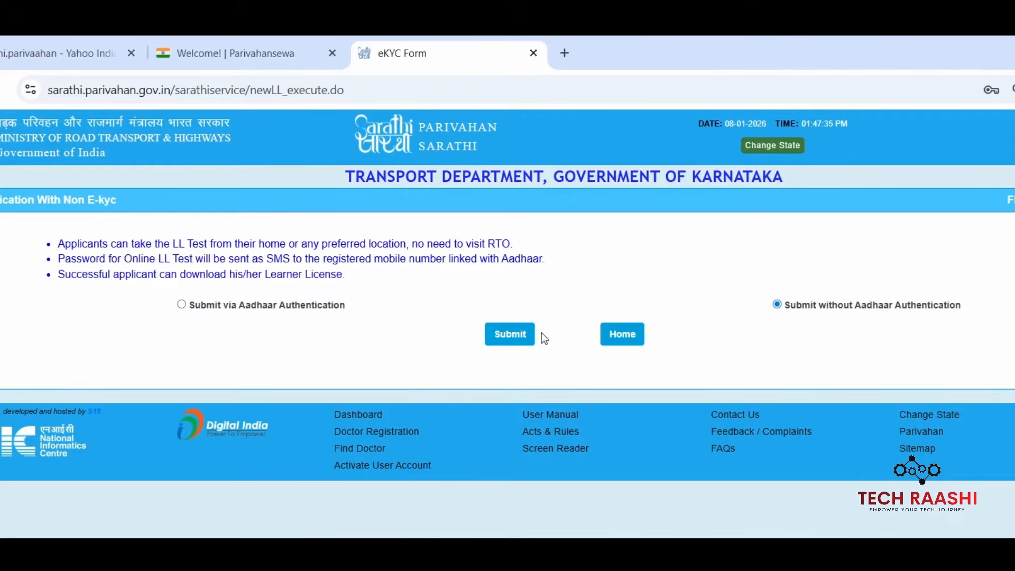
left_click(505, 340)
left_click(578, 411)
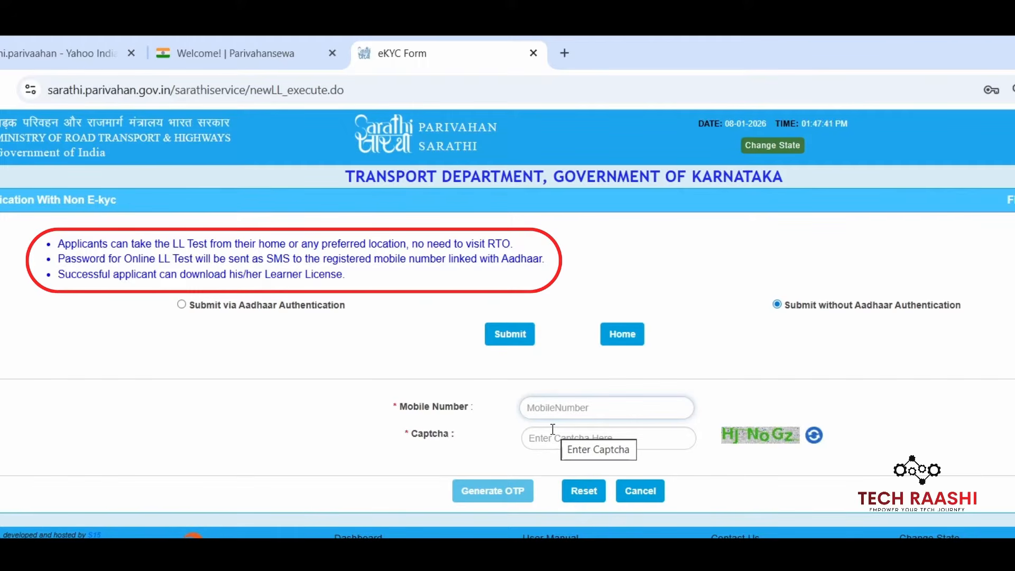
left_click(732, 458)
left_click_drag(722, 442, 600, 439)
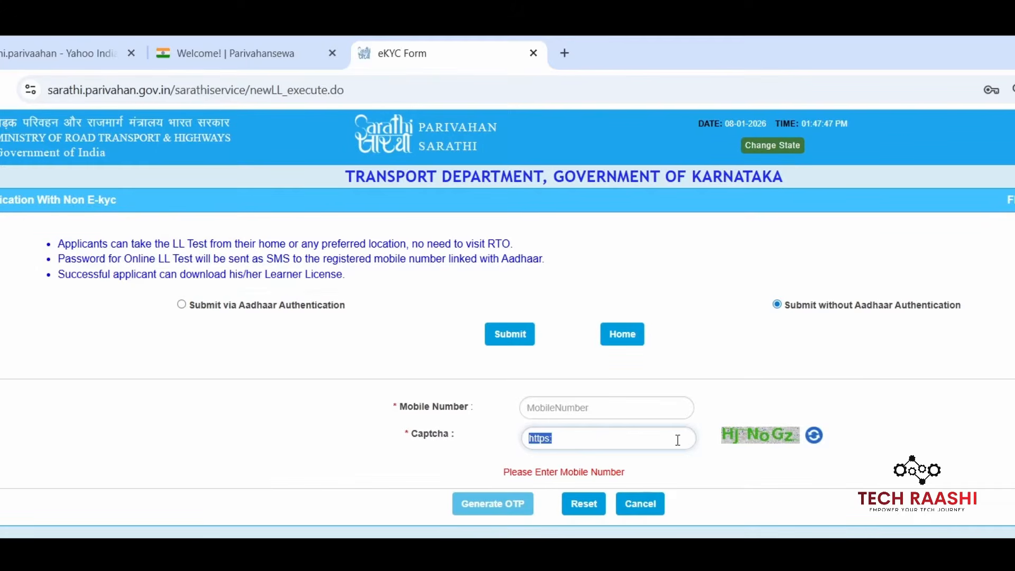
key("BackSpace")
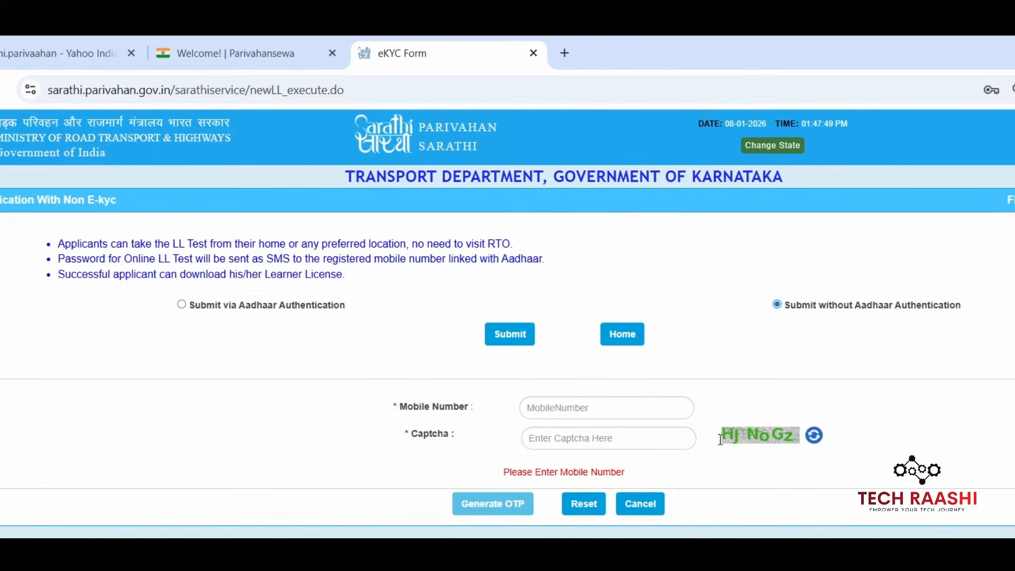
Step: Enter the applicant's mobile number and the displayed captcha, and generate the OTP
left_click(592, 409)
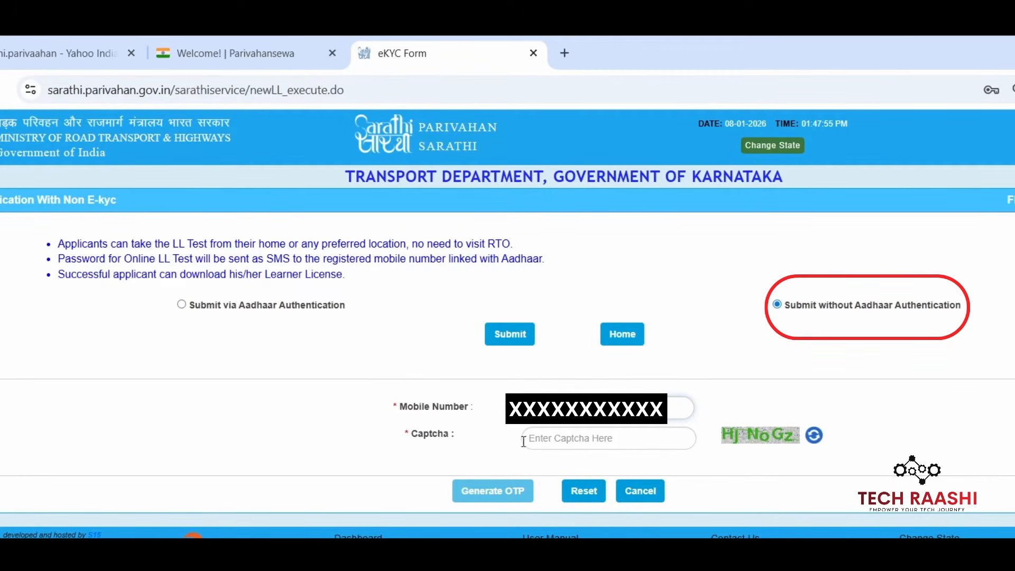
left_click(540, 439)
type("HJNo")
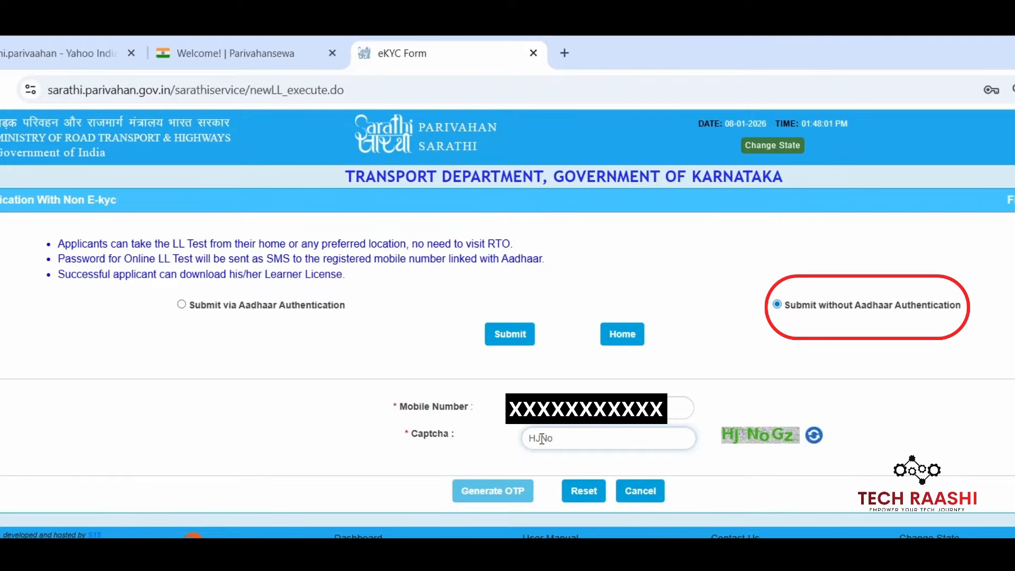
type("Gz")
left_click(515, 495)
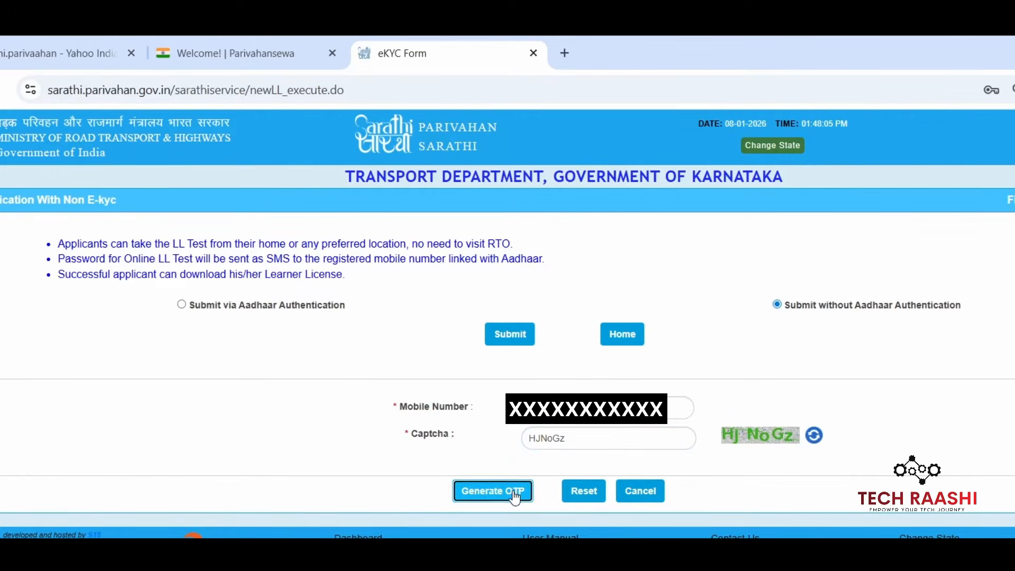
Step: Accept the consent declaration for Sakala application status updates and enter the OTP sent to the mobile number
left_click(555, 451)
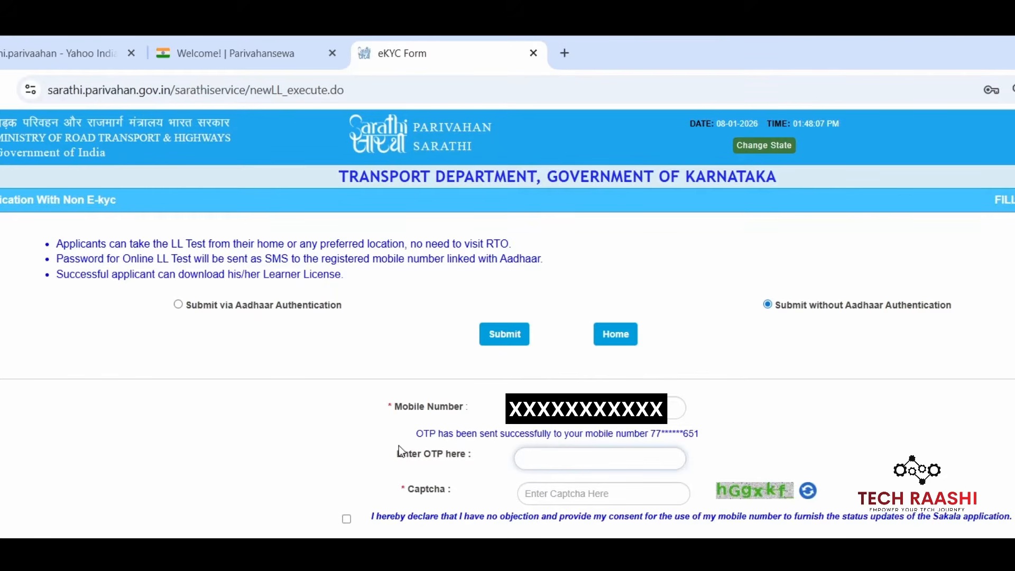
left_click(347, 520)
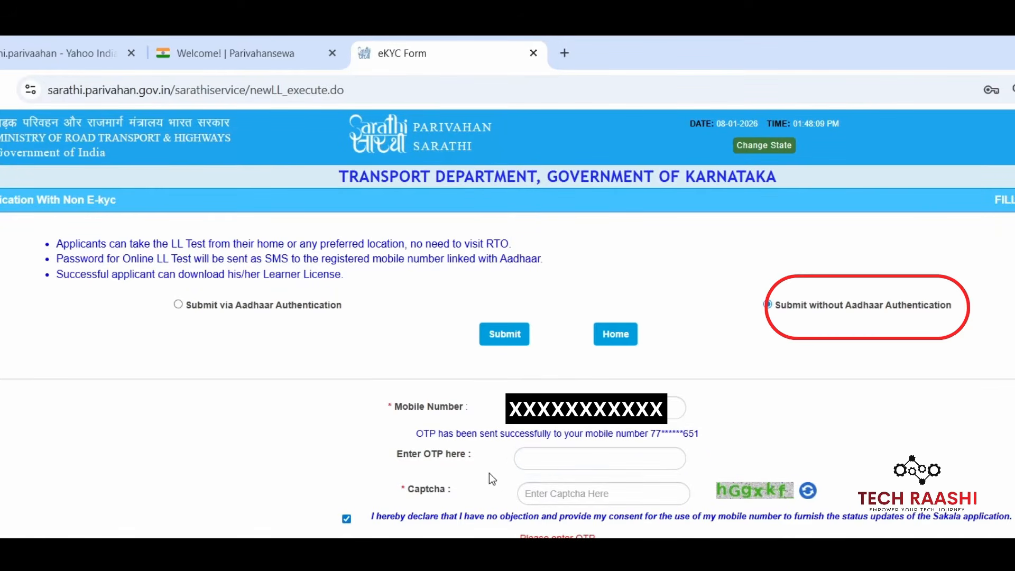
left_click(540, 459)
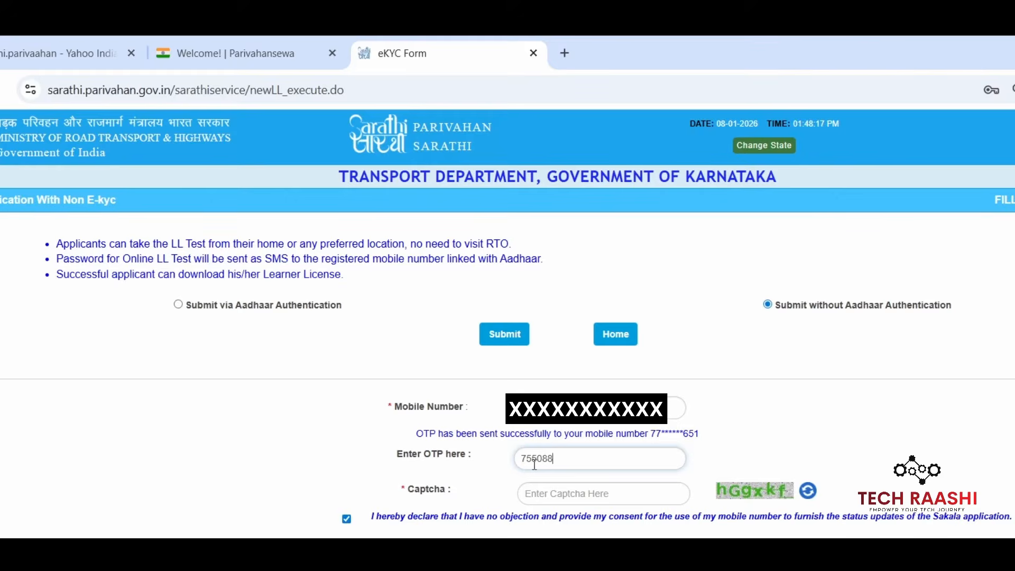
Step: Fill in the new captcha and submit the OTP to open the Learner's Licence application form
left_click(571, 499)
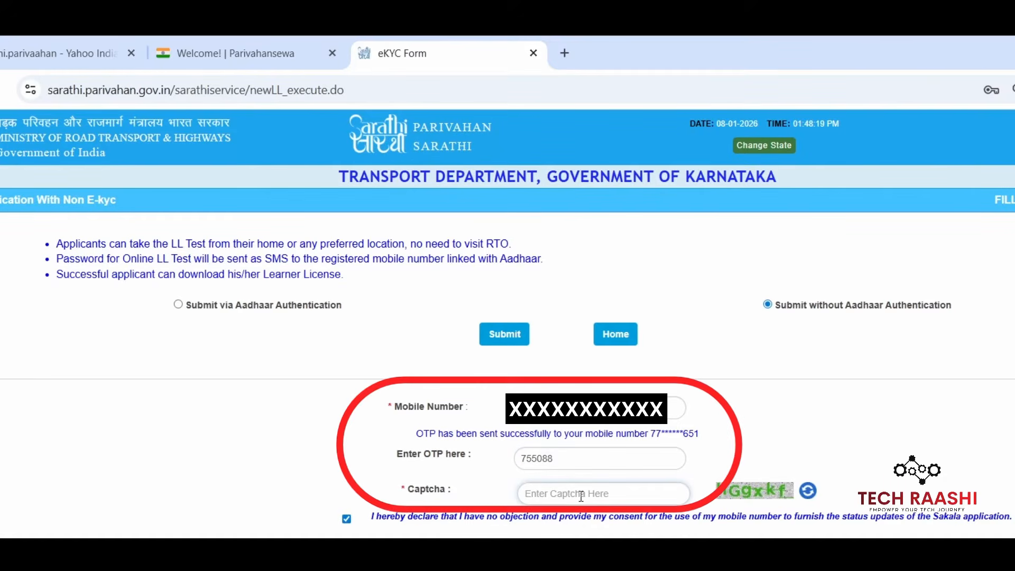
type("hG")
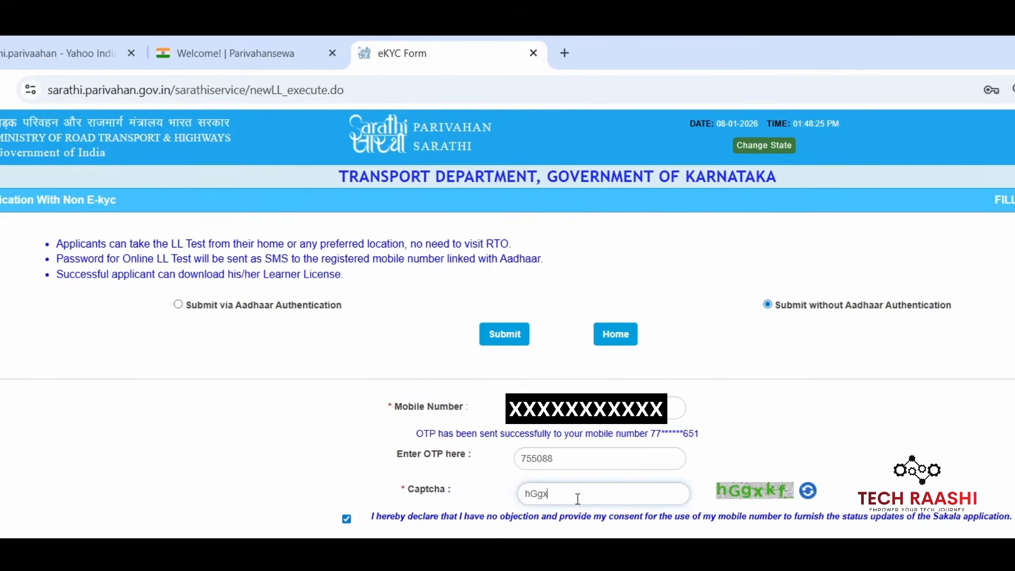
type("gx")
type("kf")
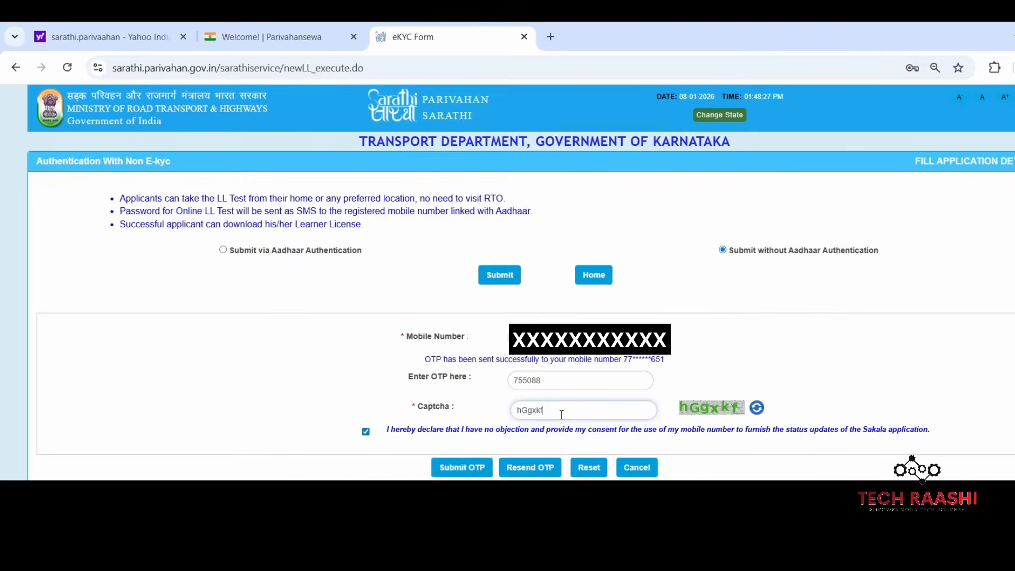
left_click(467, 474)
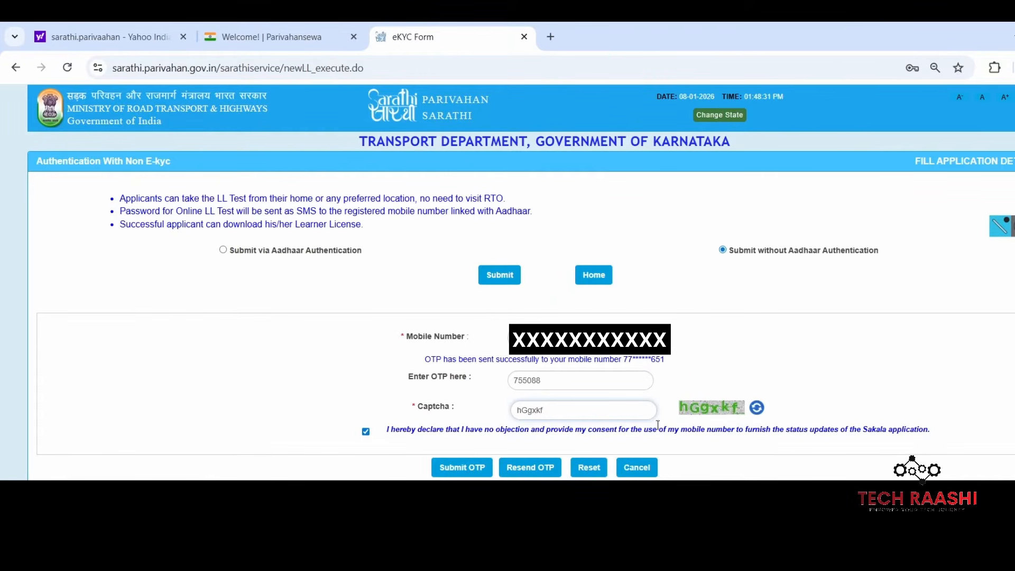
left_click(454, 469)
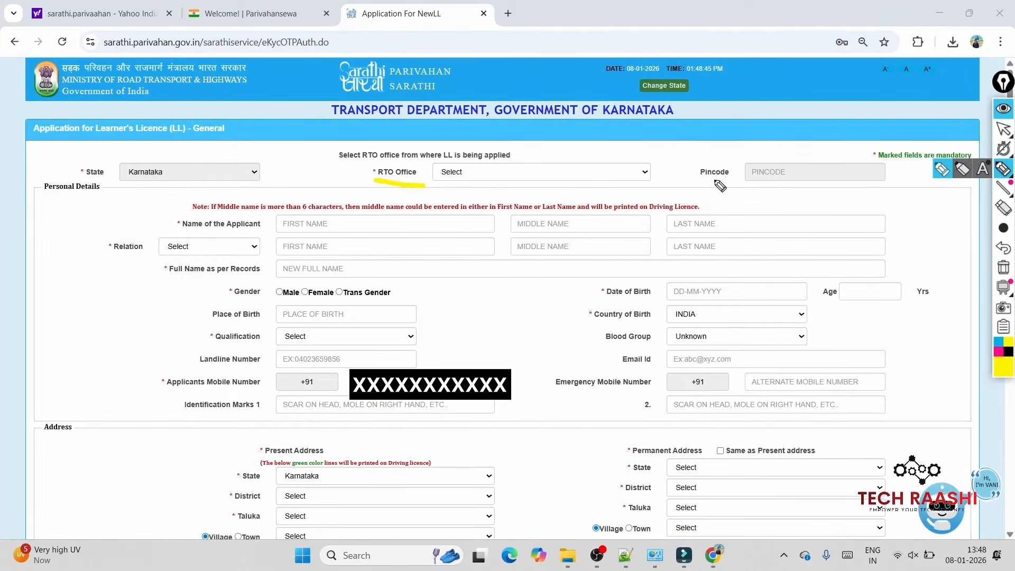
Step: Mark the Pincode, applicant name, full name and relation fields on the application form with the yellow pen
left_click_drag(702, 181, 732, 180)
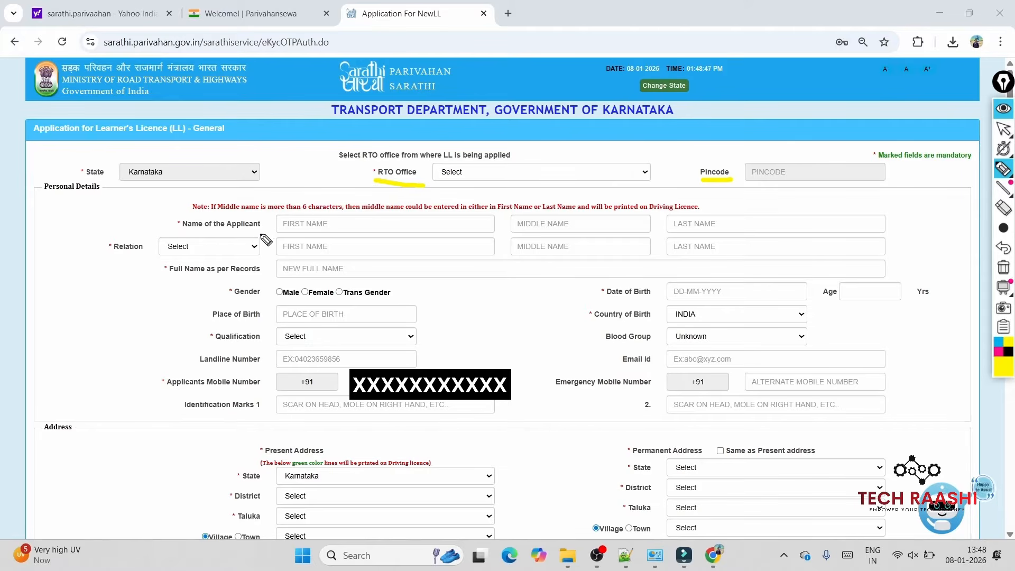
left_click_drag(284, 231, 354, 231)
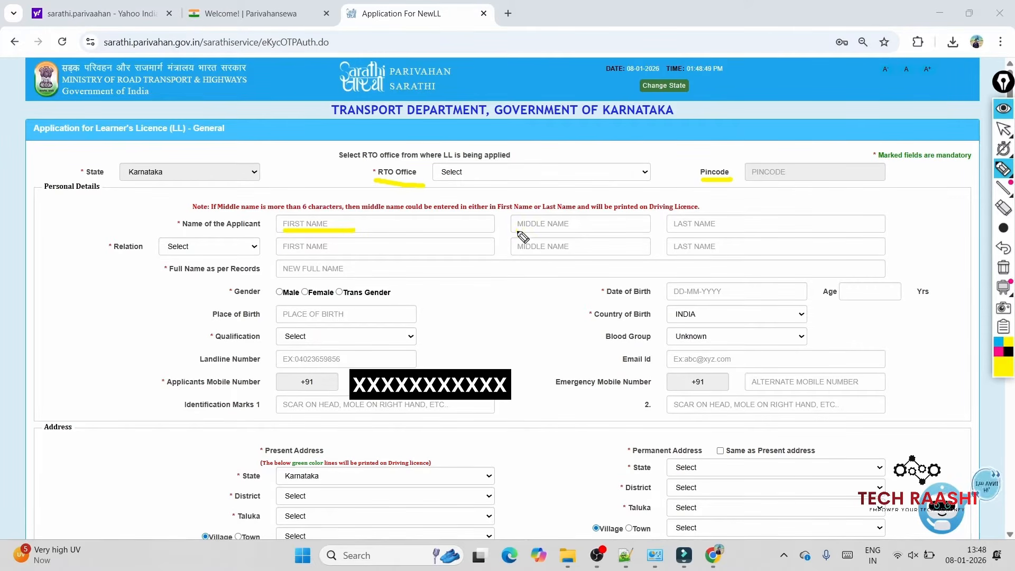
left_click_drag(517, 230, 601, 229)
left_click_drag(670, 228, 753, 226)
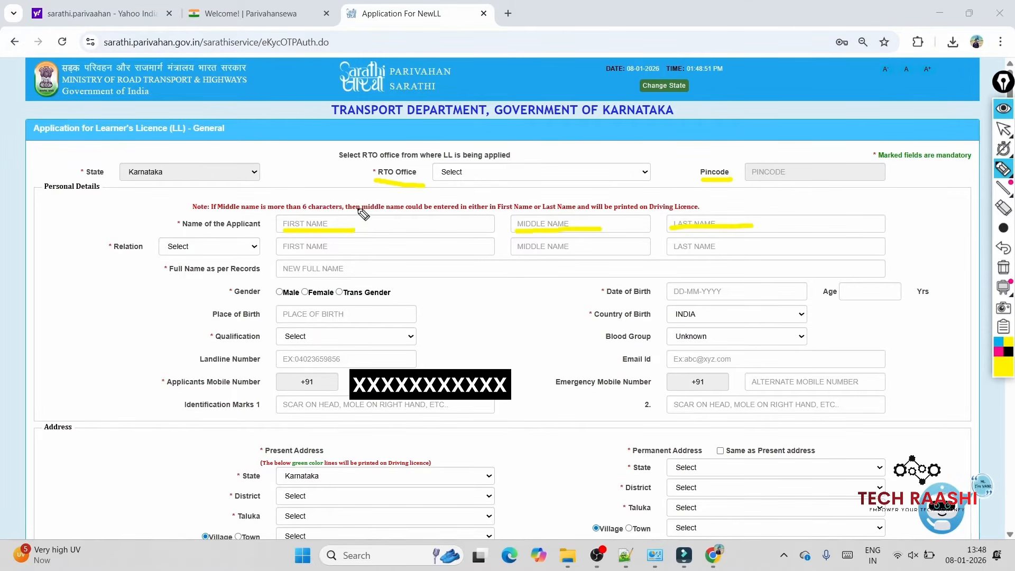
left_click_drag(280, 279, 426, 284)
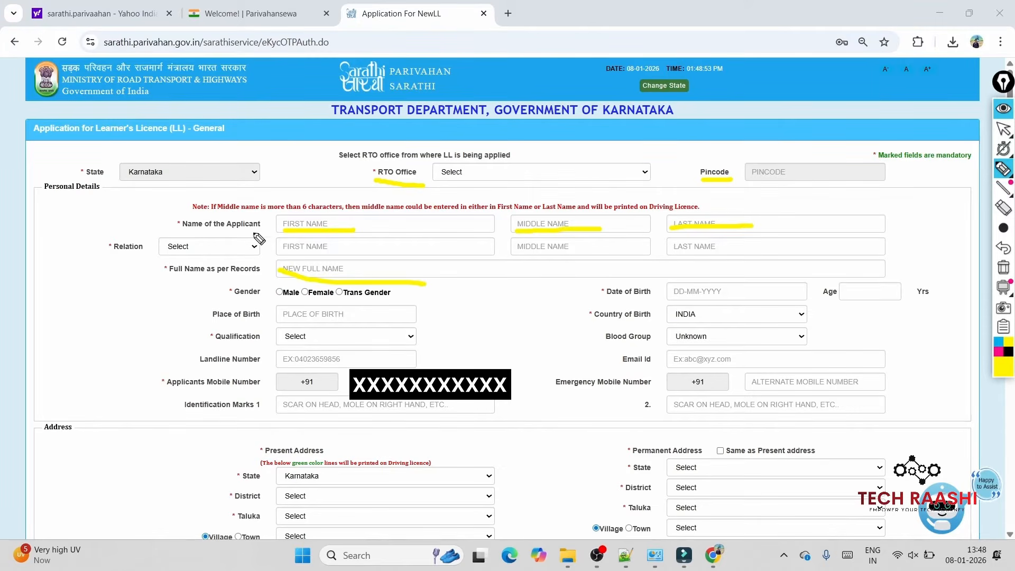
left_click(199, 244)
left_click_drag(294, 257, 372, 263)
left_click_drag(521, 258, 693, 251)
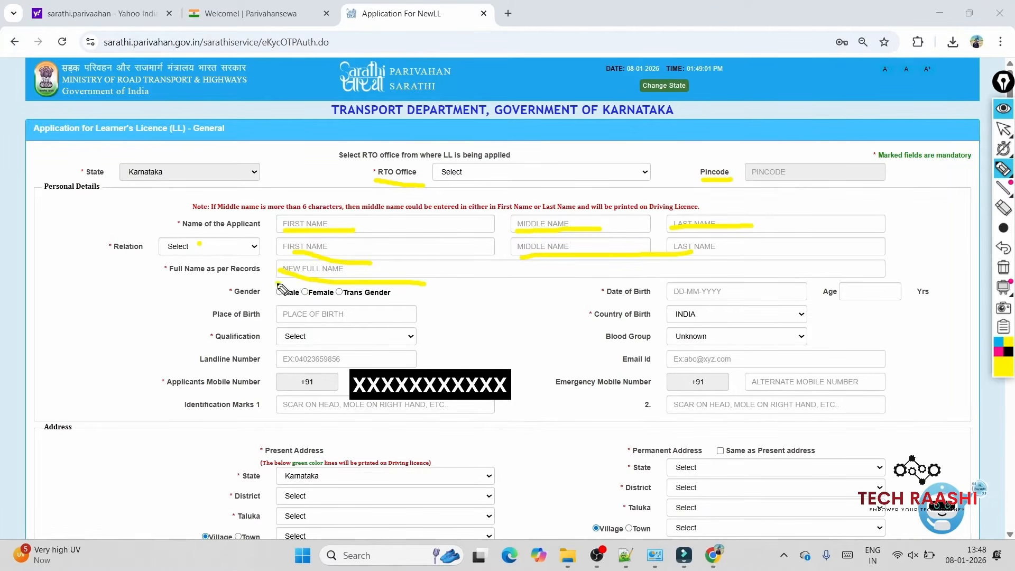
Step: Mark the gender, age, qualification, country of birth, blood group and first identification mark fields in yellow
mouse_move(279, 284)
left_mouse_down()
mouse_move(291, 294)
mouse_move(284, 287)
mouse_move(301, 281)
left_mouse_up()
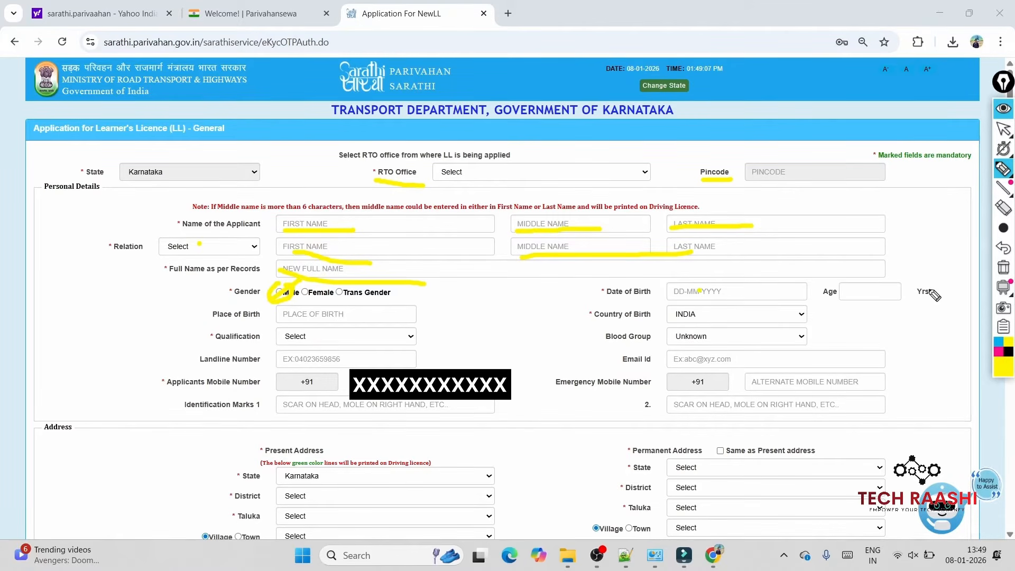
left_click(863, 293)
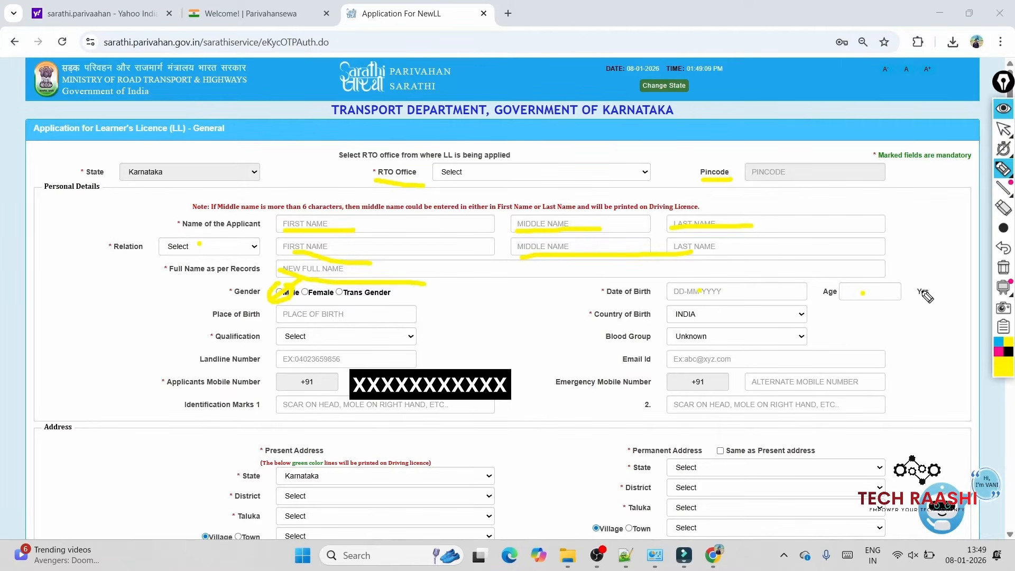
left_click(334, 337)
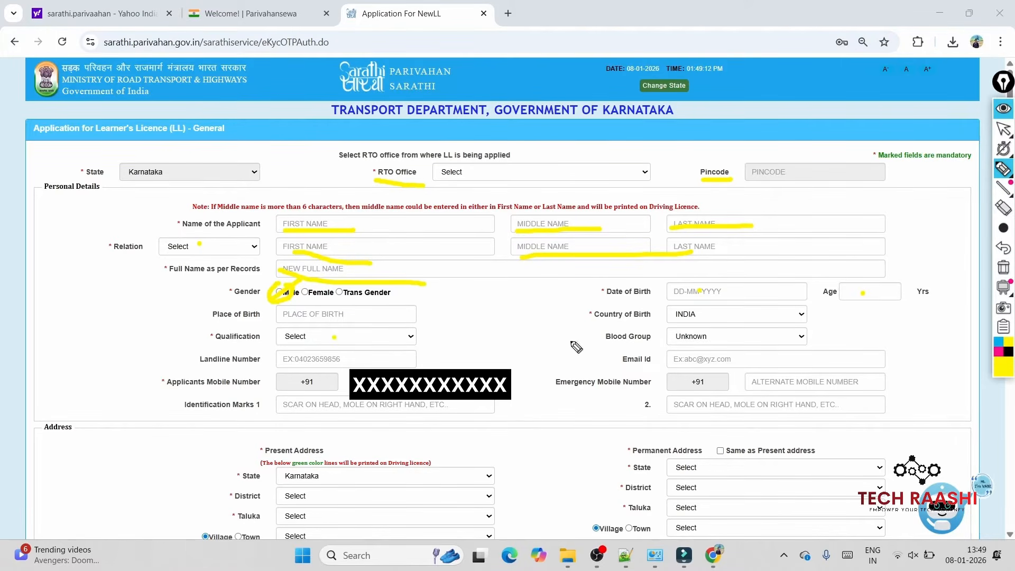
left_click(739, 317)
left_click(693, 337)
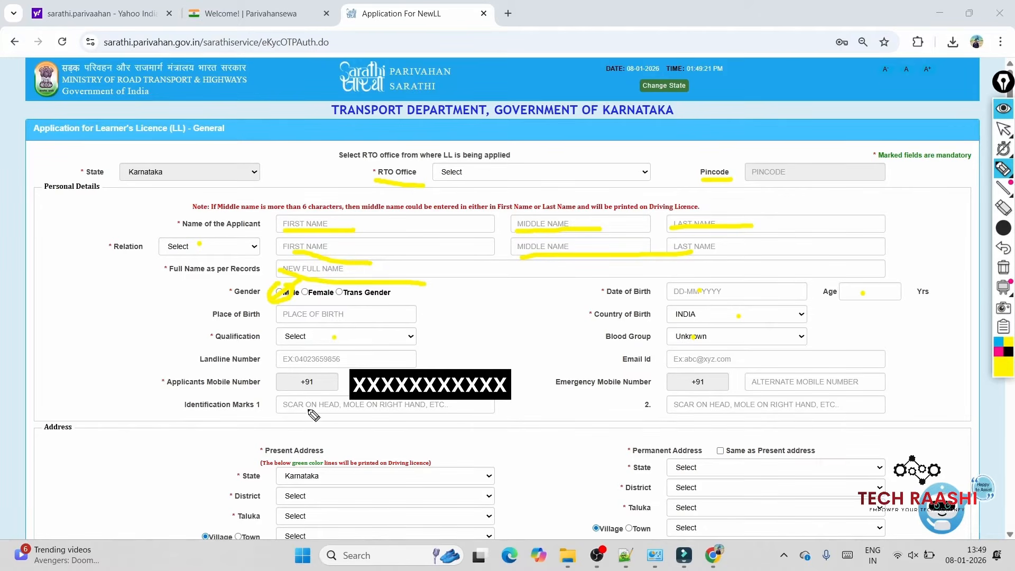
left_click_drag(274, 413, 432, 420)
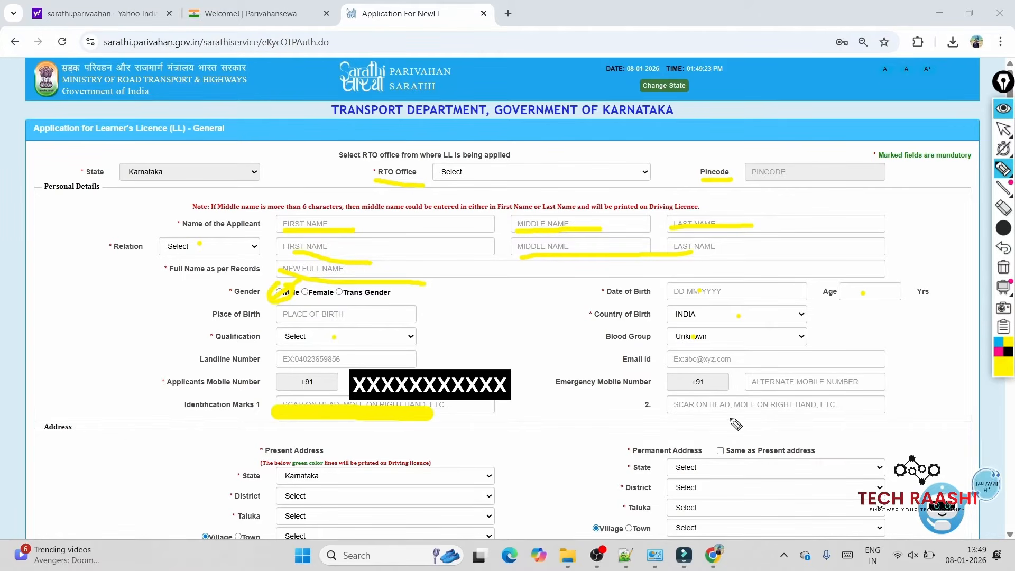
Step: Highlight in yellow the present and permanent address fields and the "Same as Present address" option
scroll(734, 421, "down", 5)
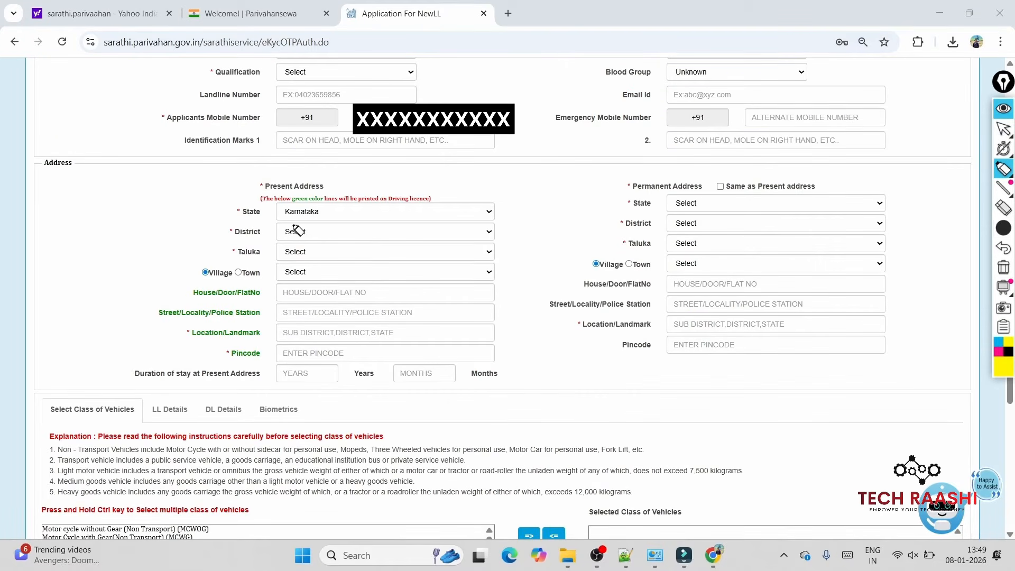
left_click_drag(279, 217, 341, 218)
mouse_move(1007, 171)
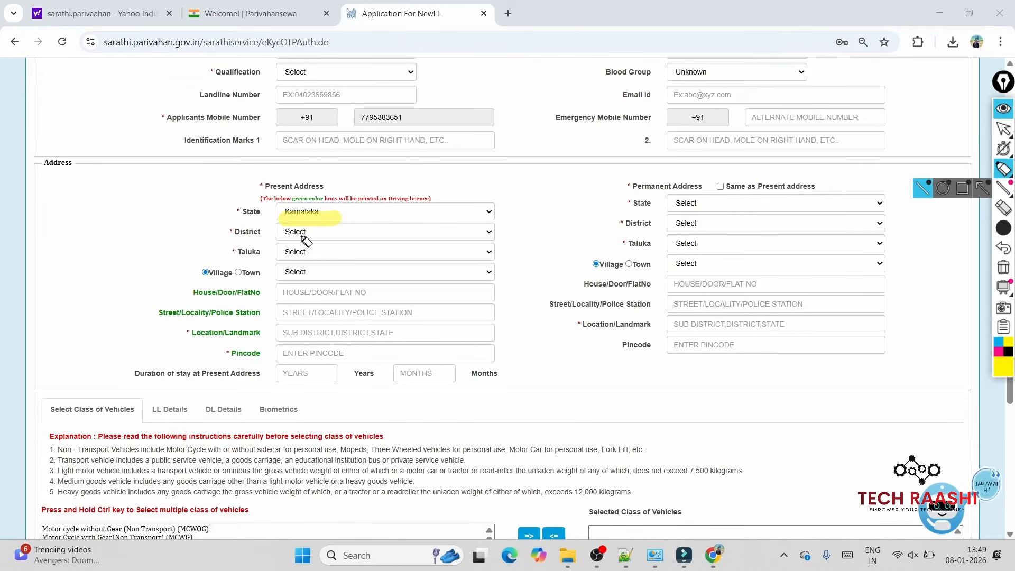
left_click_drag(721, 190, 739, 177)
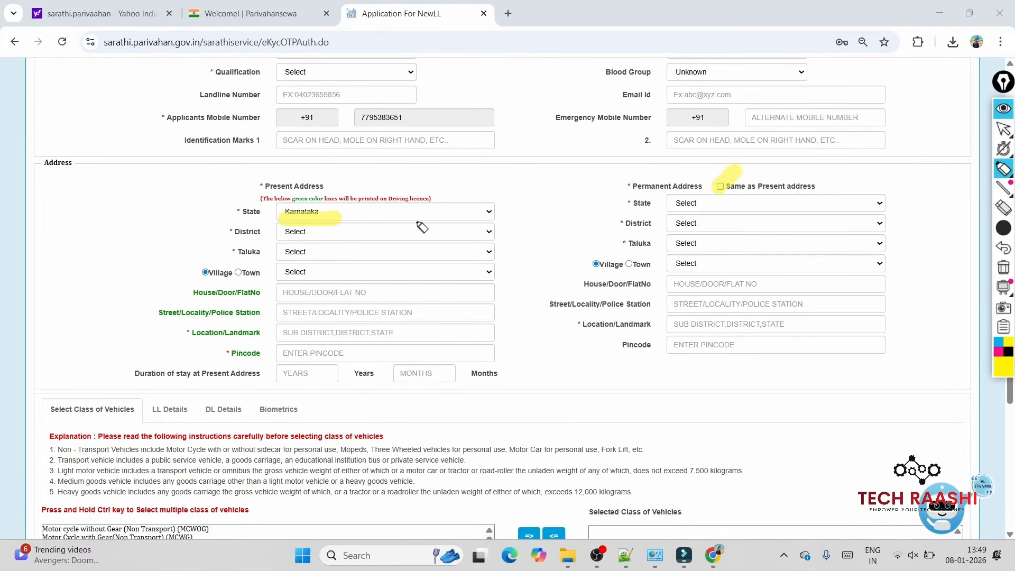
left_click_drag(380, 210, 405, 293)
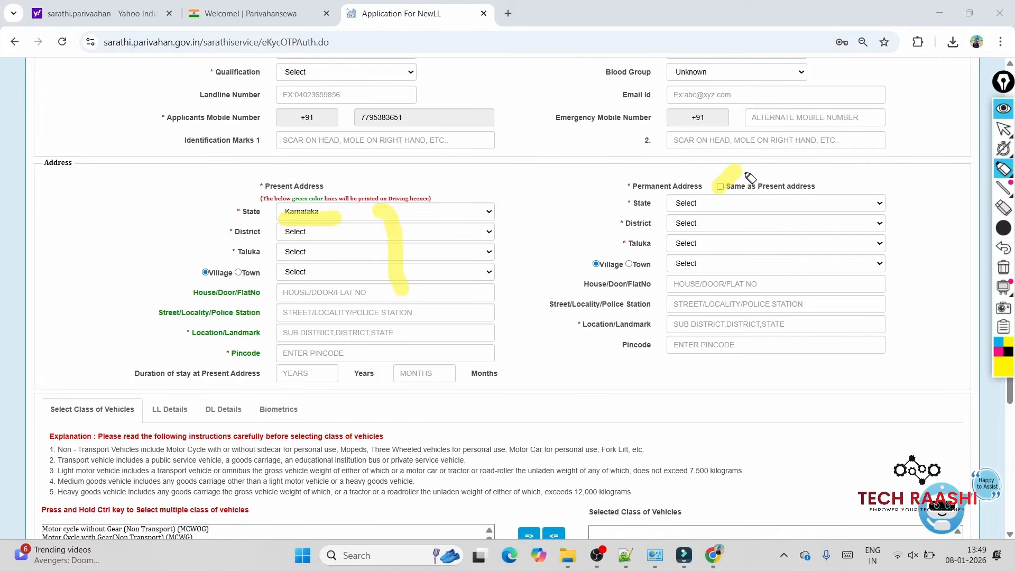
left_click_drag(753, 200, 757, 324)
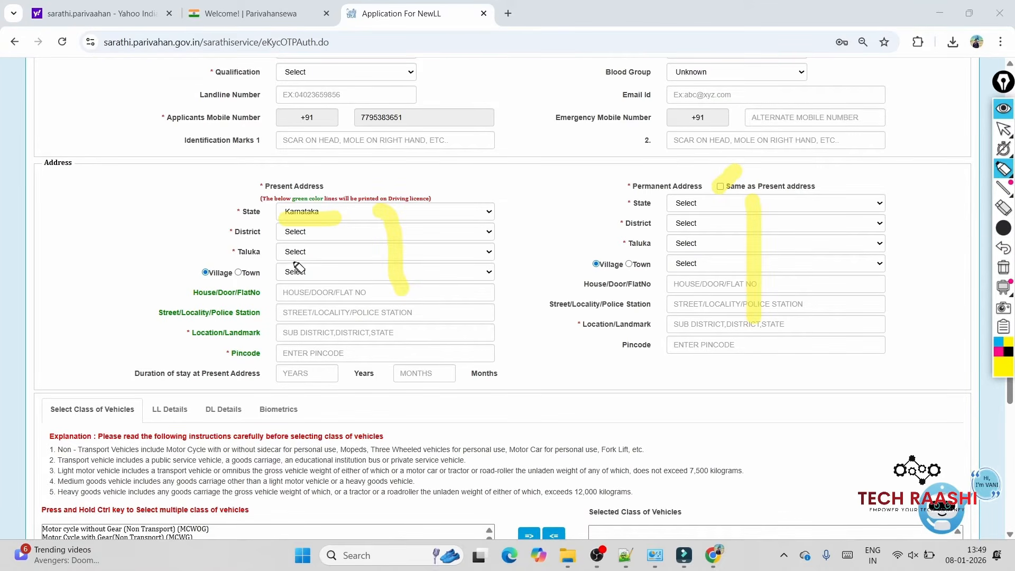
left_click(317, 230)
left_click(314, 246)
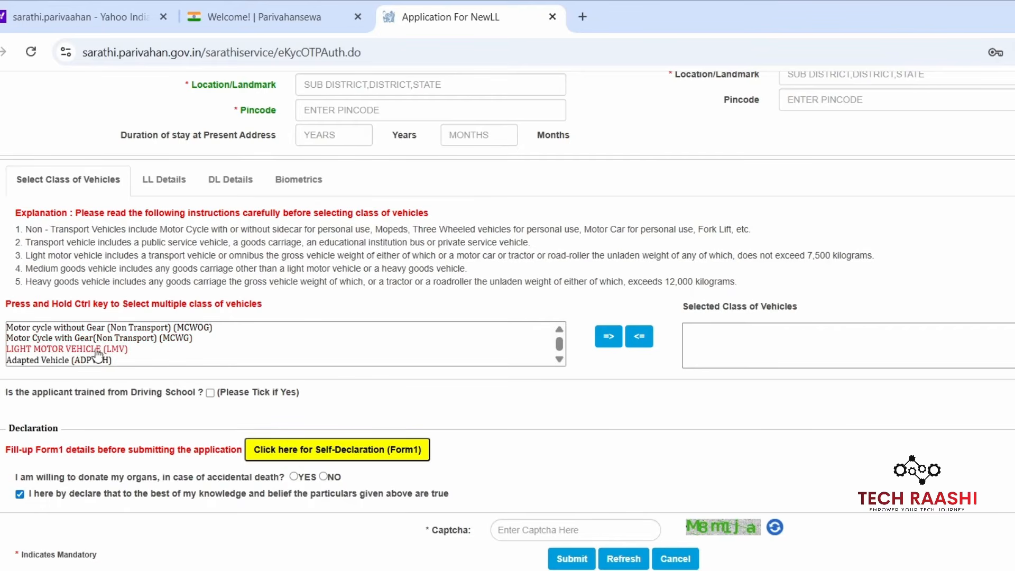
Step: Look through the vehicle classes and add Motor Cycle with Gear(Non Transport) (MCWG) to the selected classes
scroll(79, 360, "down", 4)
scroll(108, 354, "down", 1)
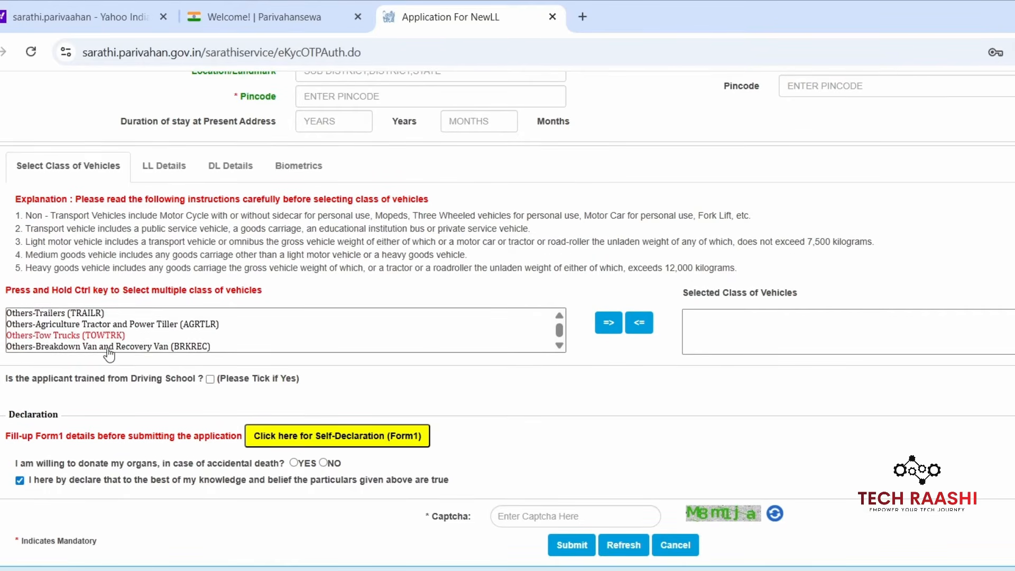
scroll(111, 346, "up", 5)
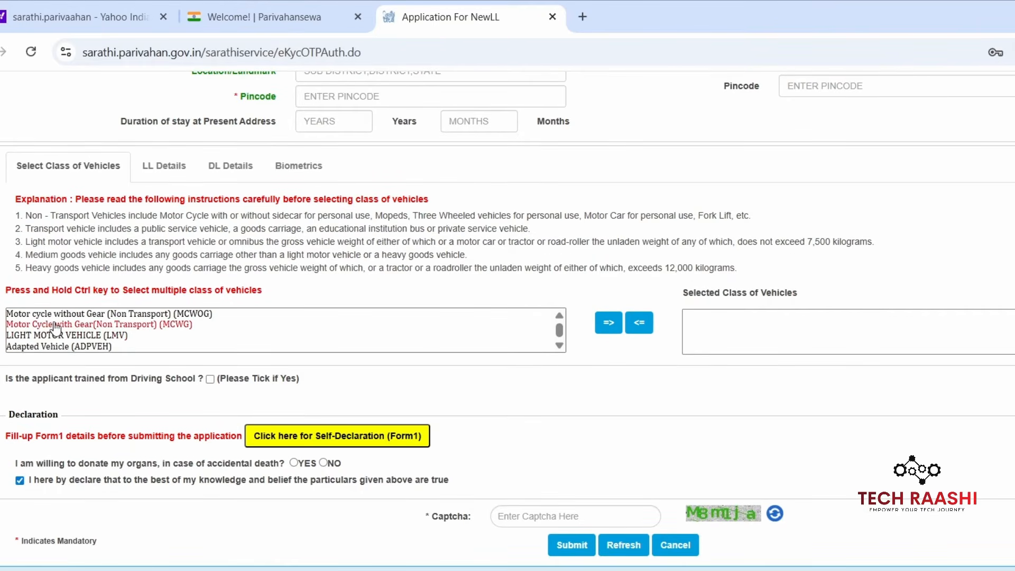
left_click(109, 324)
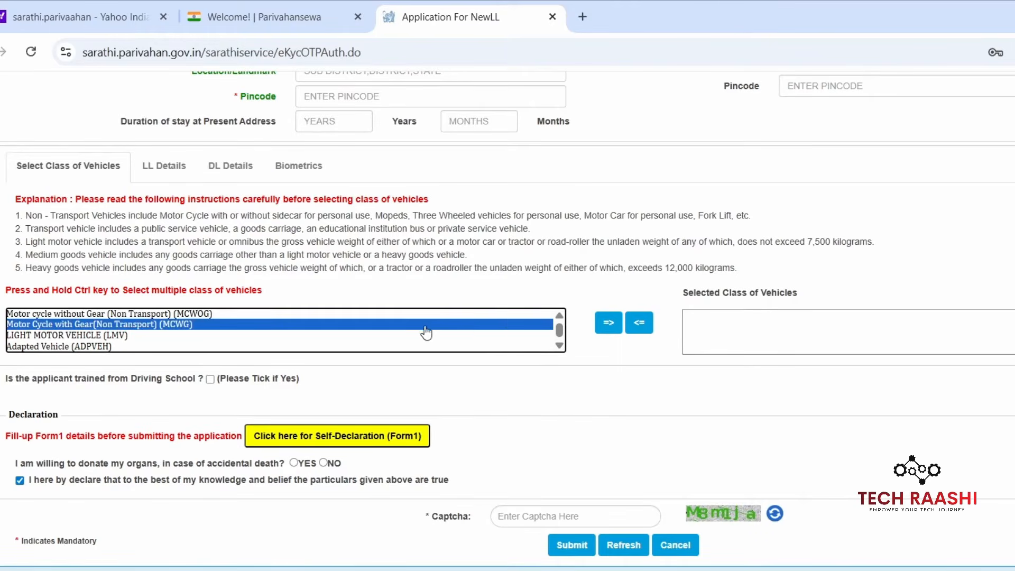
left_click(617, 327)
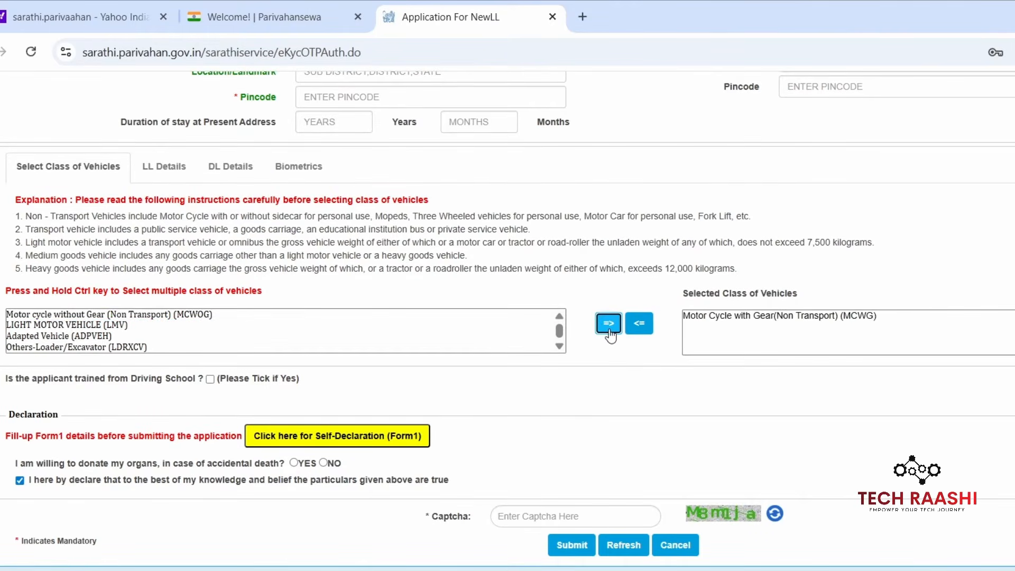
left_click(868, 316)
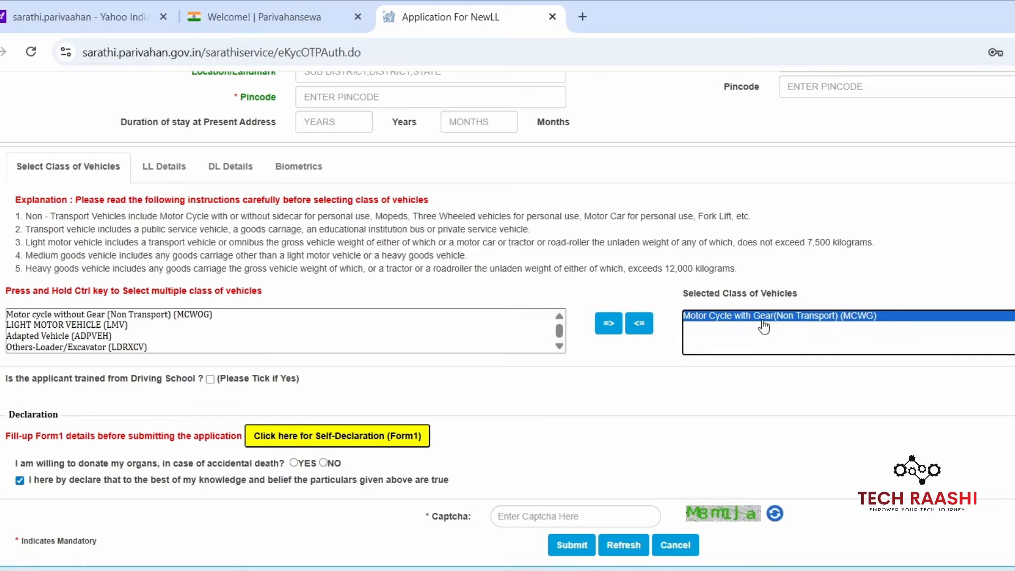
Step: Remove Motor Cycle with Gear(Non Transport) (MCWG) from the selected vehicle classes and add it back
left_click(640, 324)
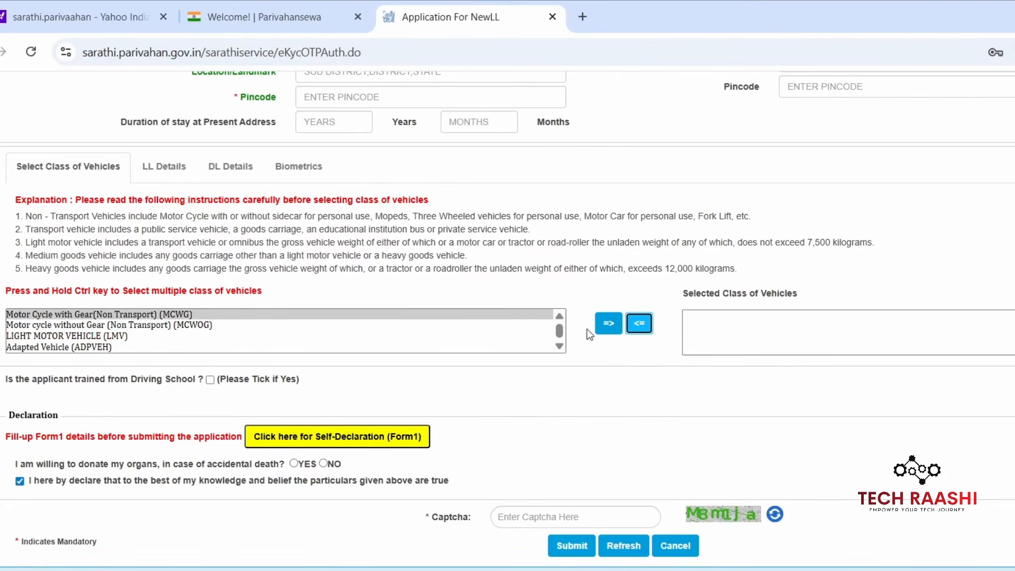
left_click(607, 327)
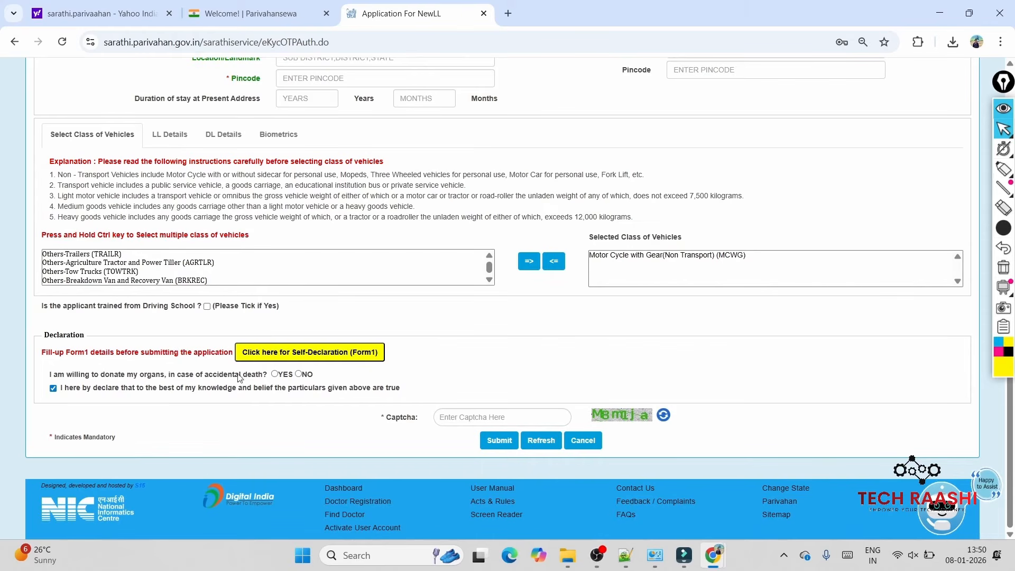
Step: Open the Form1 self-declaration, go over its physical fitness questions, and submit and acknowledge the declaration
left_click(274, 357)
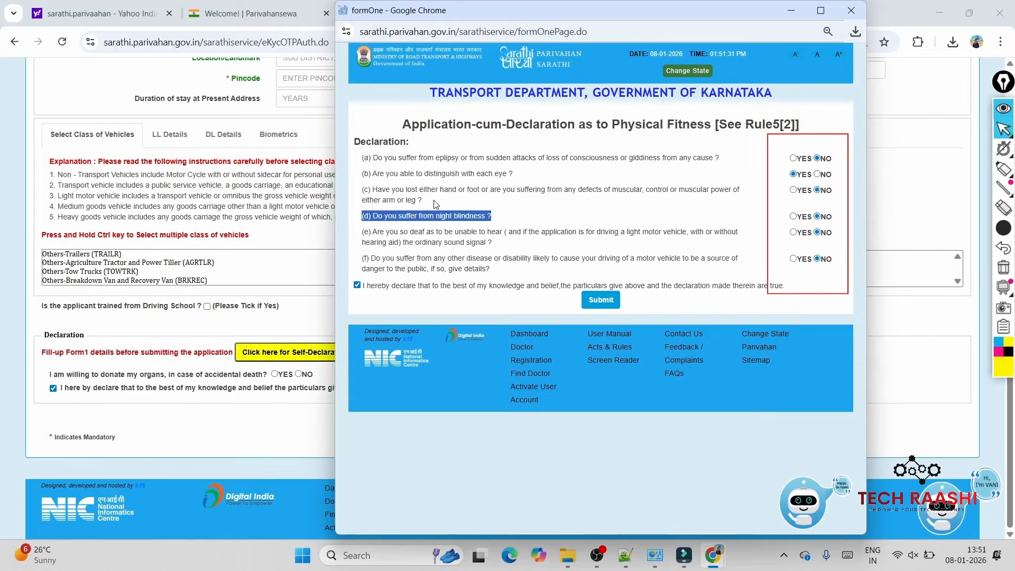
left_click_drag(434, 201, 364, 190)
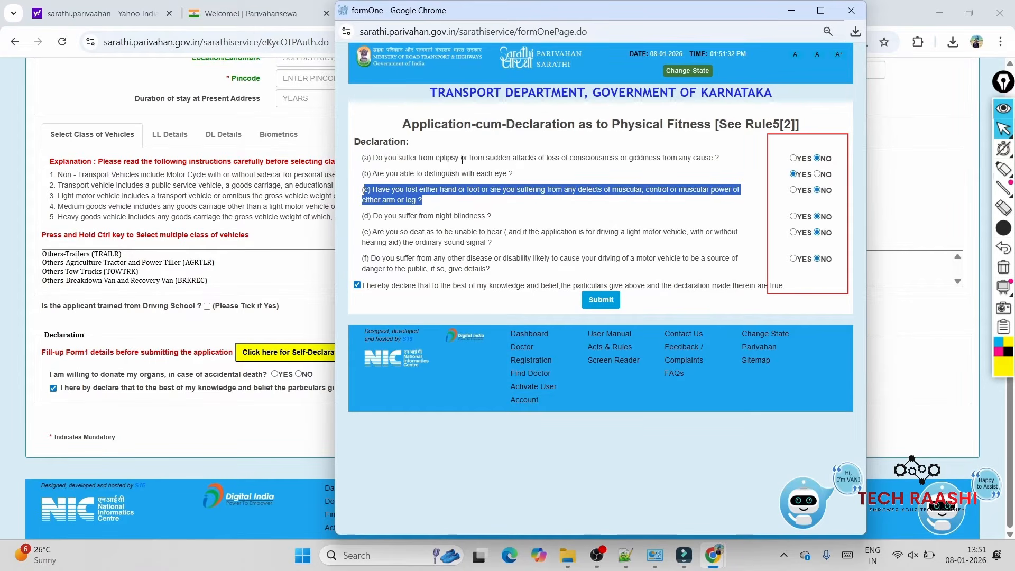
left_click_drag(513, 175, 368, 175)
left_click(601, 300)
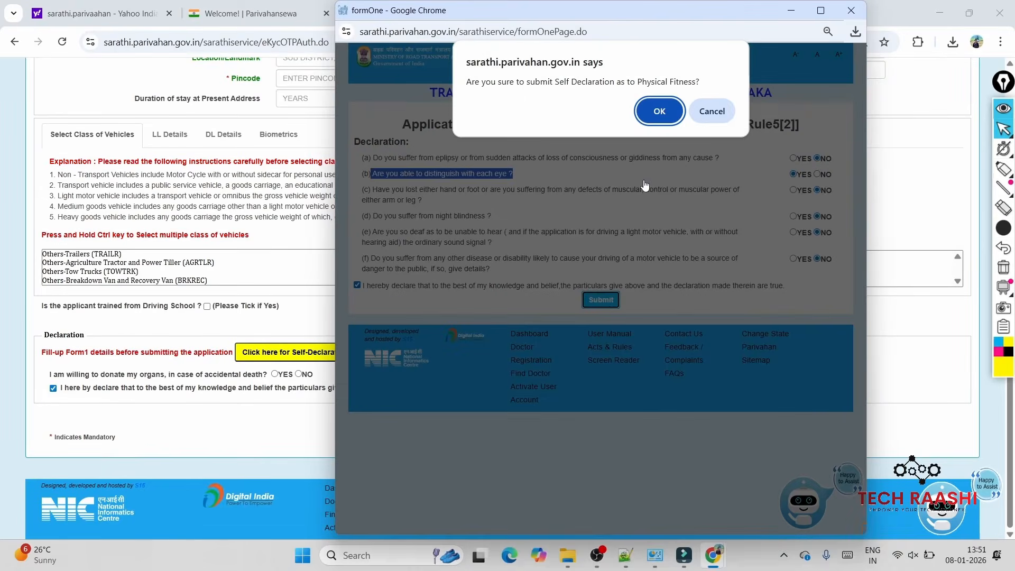
left_click(659, 111)
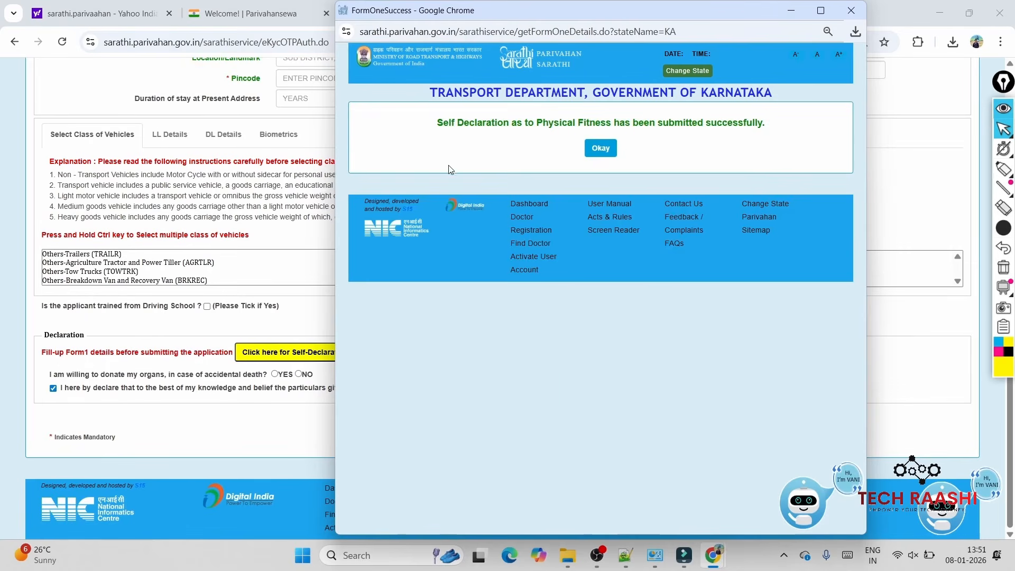
left_click_drag(442, 127, 764, 124)
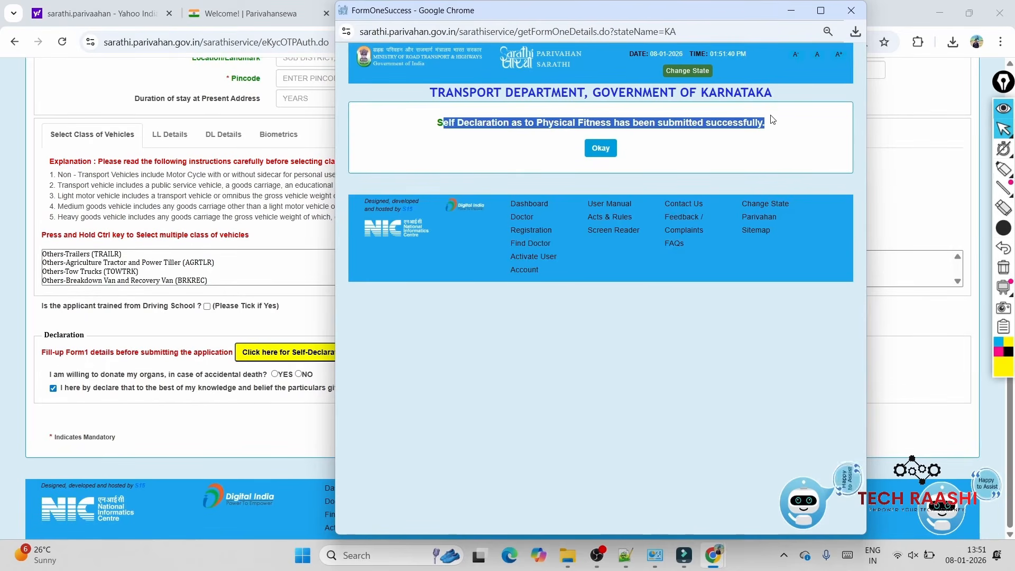
left_click(601, 149)
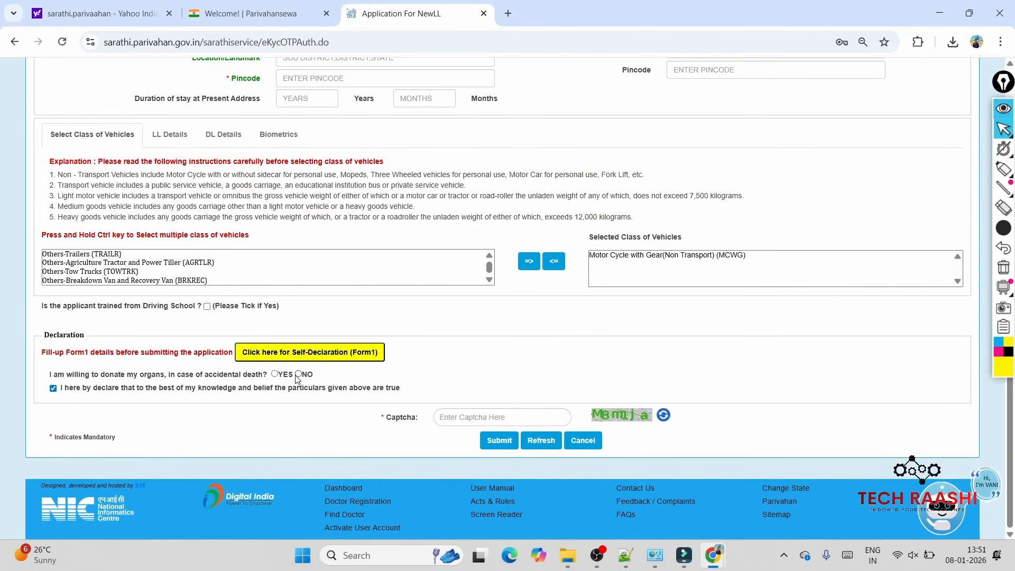
Step: Try the YES answer to the organ donation question, dismiss its message, and set the answer to NO
left_click(299, 374)
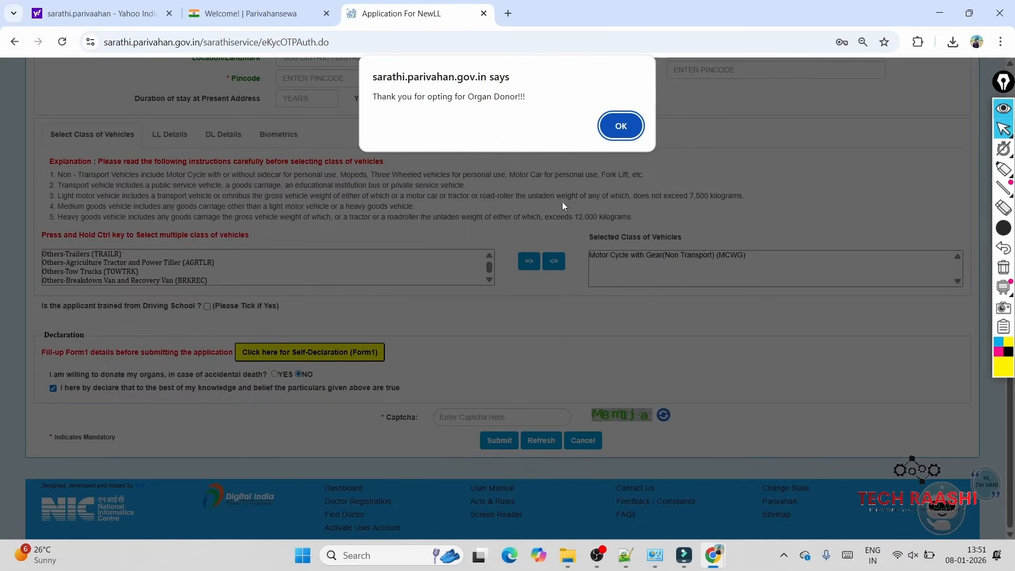
left_click(622, 126)
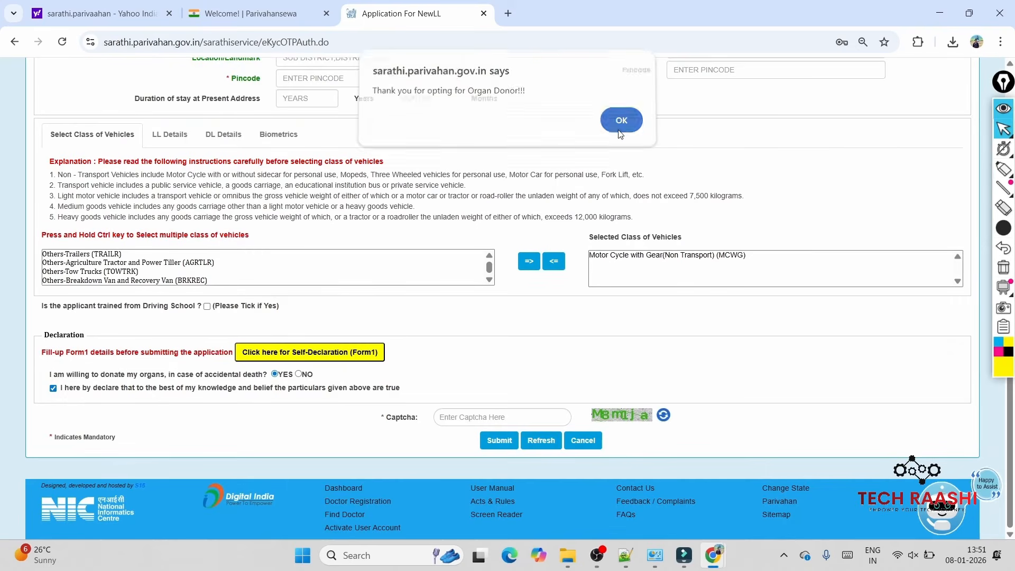
left_click(299, 374)
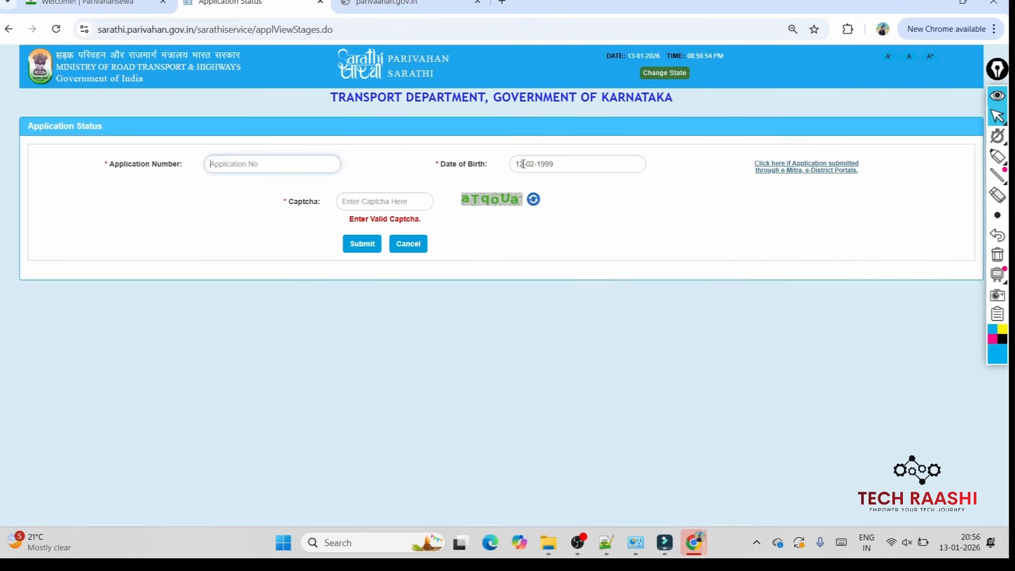
Step: Look up the application status using the application number, the applicant's date of birth and the captcha
left_click(559, 163)
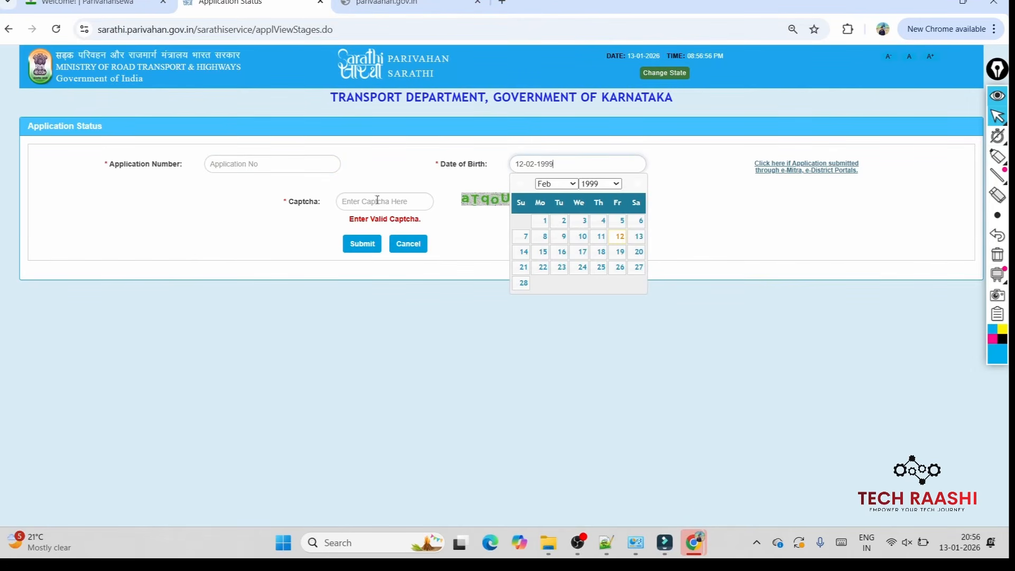
left_click(280, 178)
left_click(385, 201)
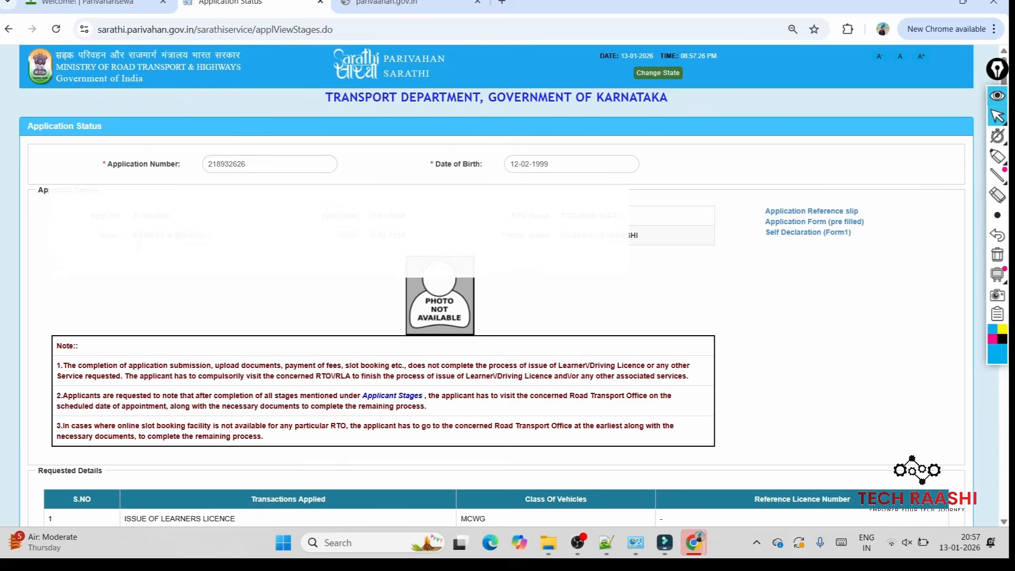
Step: Review the requested details and the stages still to be completed, and proceed with the Upload Documents stage
scroll(140, 266, "down", 4)
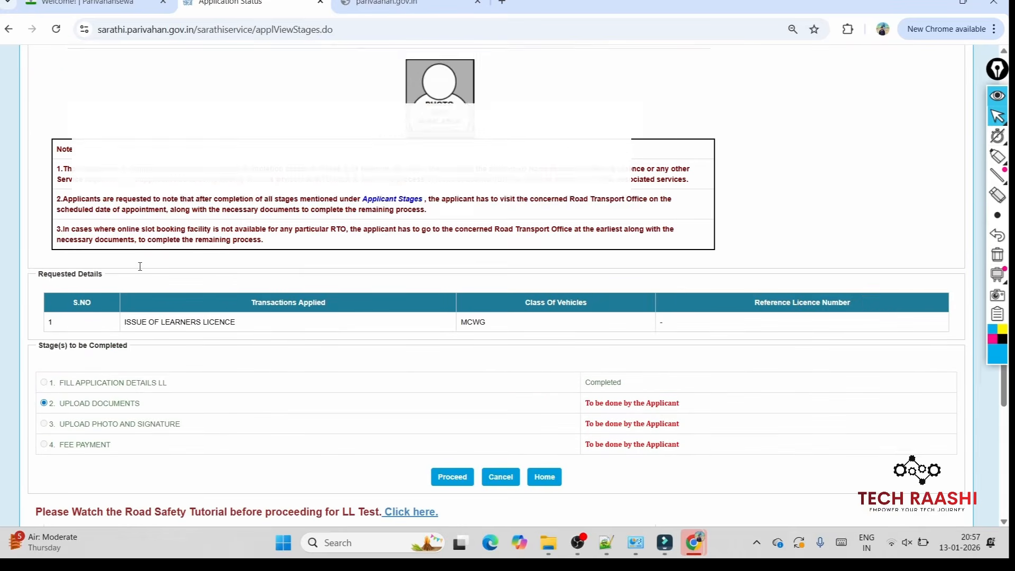
scroll(140, 266, "down", 2)
left_click_drag(129, 254, 661, 261)
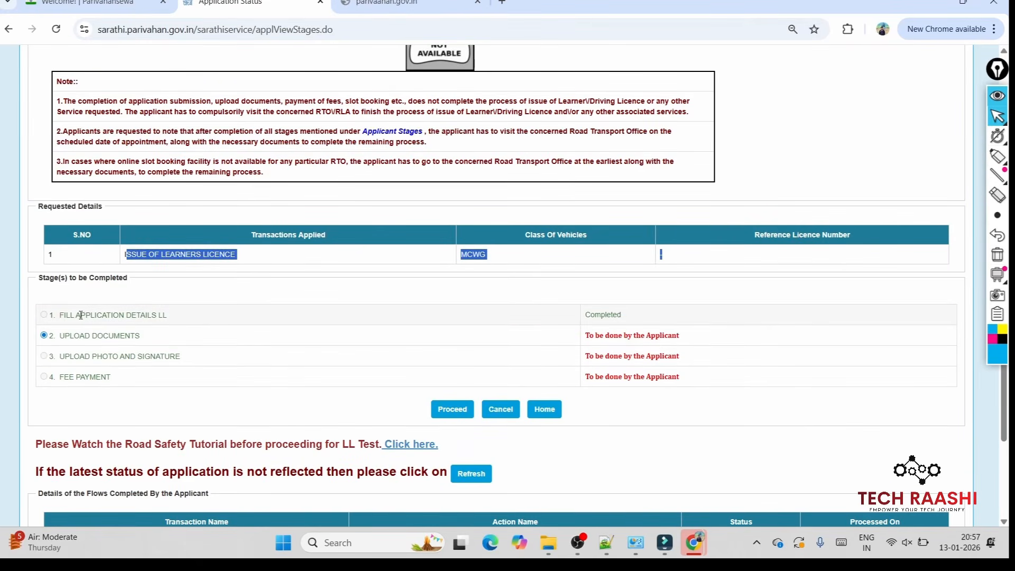
left_click_drag(642, 319, 59, 313)
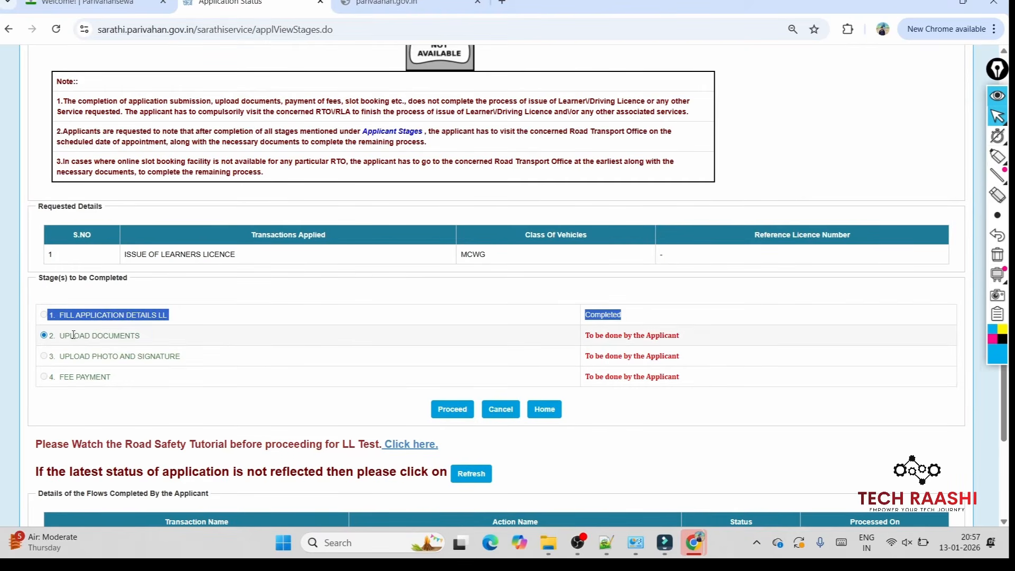
scroll(489, 343, "down", 1)
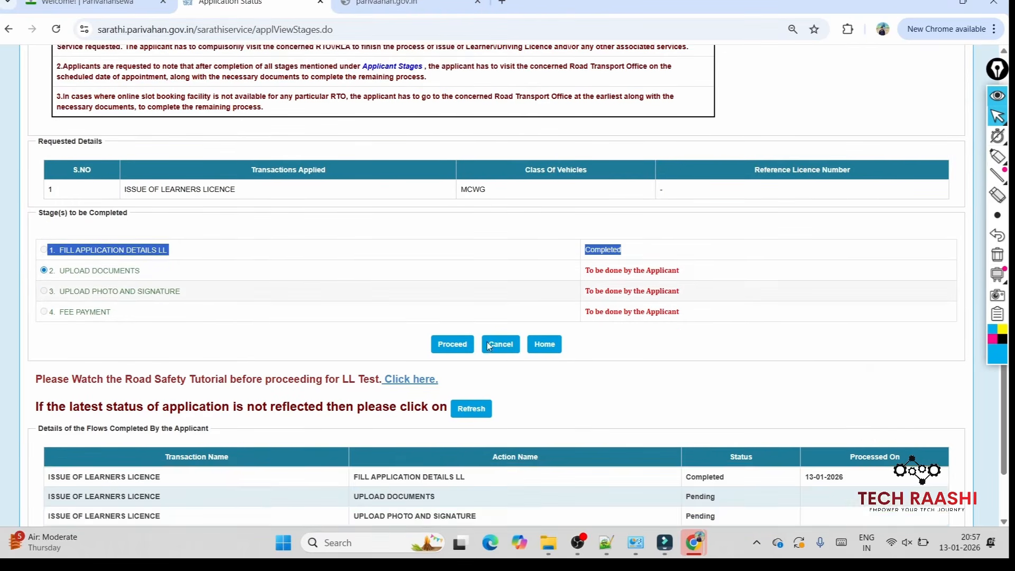
scroll(447, 314, "down", 1)
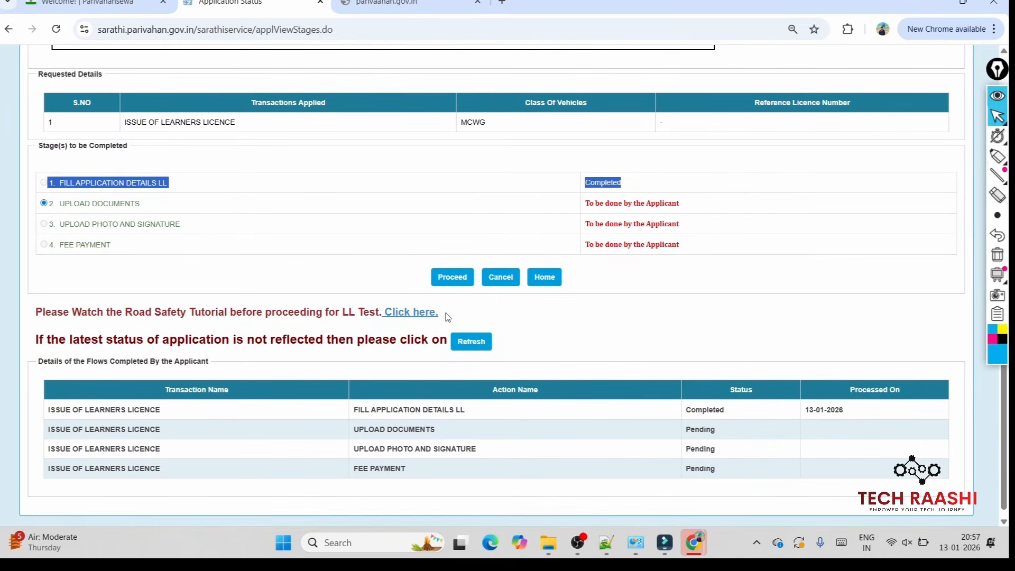
left_click(454, 280)
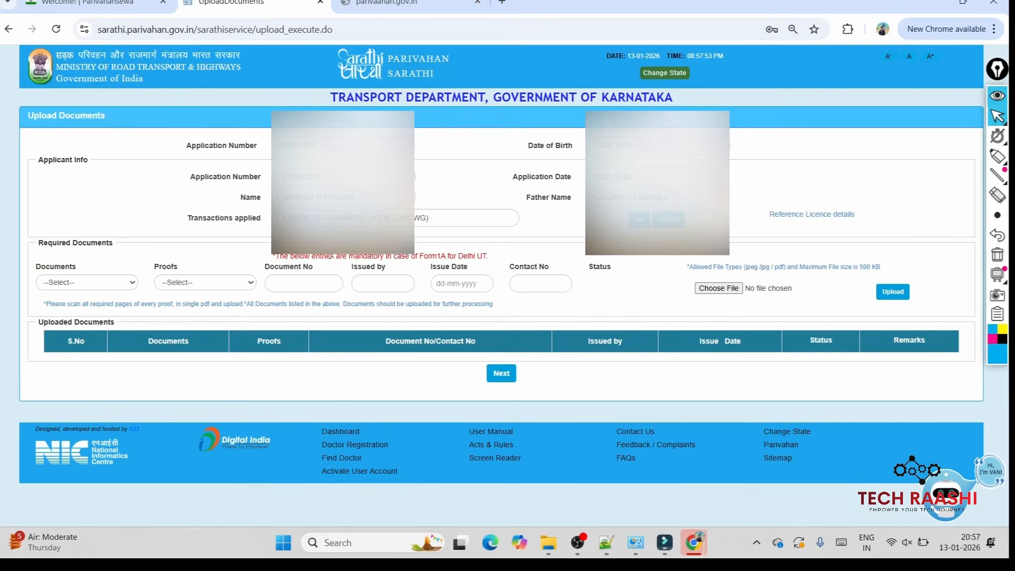
Step: Choose Age Proof as the document to upload and SSLC Certificate as its proof
left_click(111, 288)
left_click(58, 312)
left_click(199, 287)
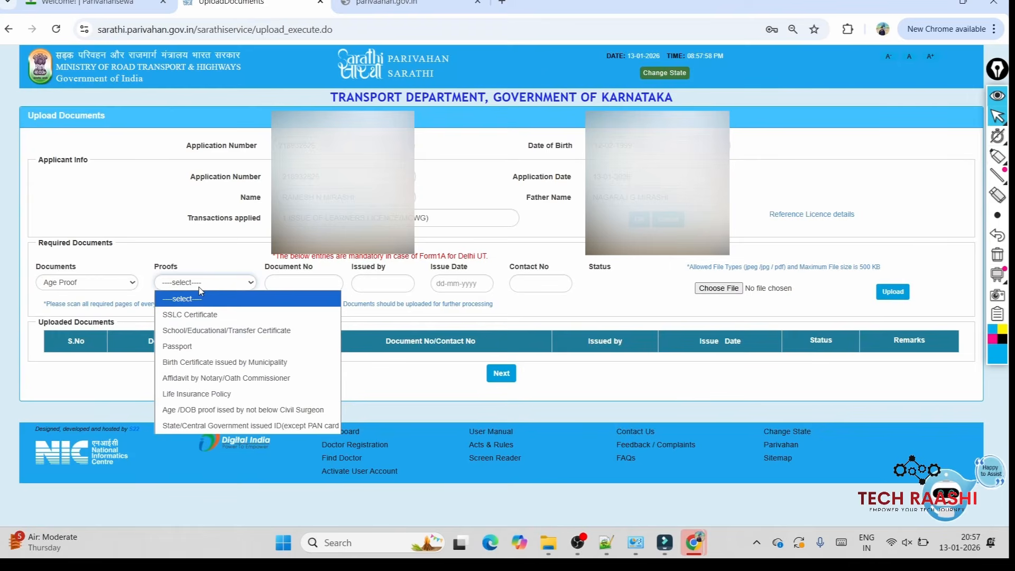
left_click(191, 315)
Step: Go through the Document No, Issued by, Issue Date and Contact No fields and the file chooser without filling them in
left_click(299, 288)
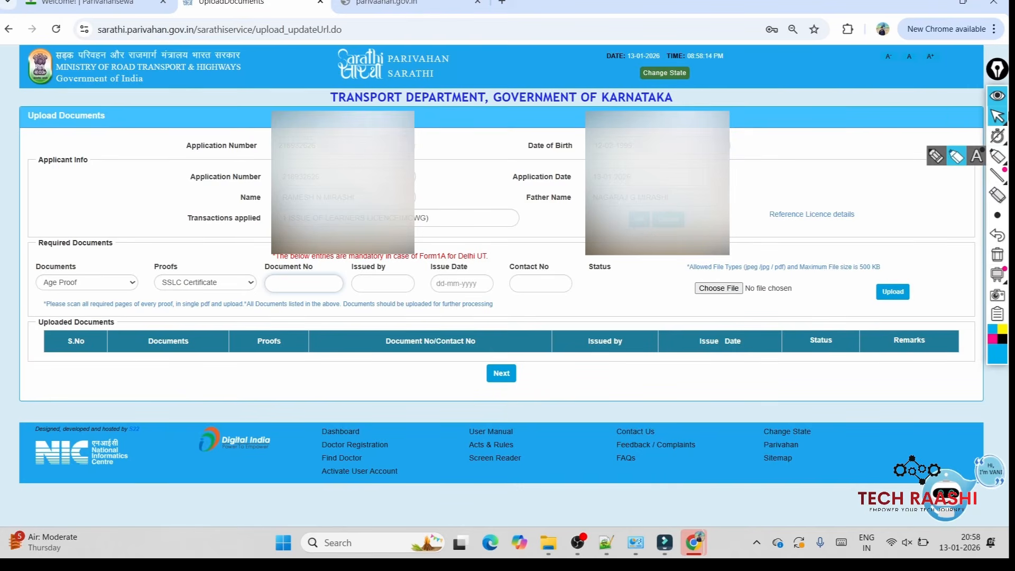
left_click(381, 284)
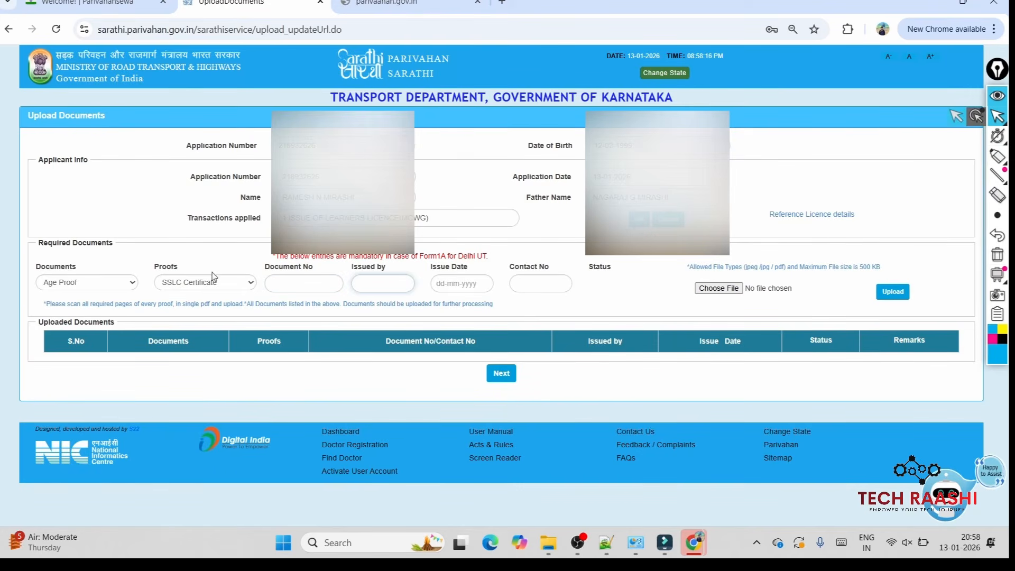
left_click(454, 284)
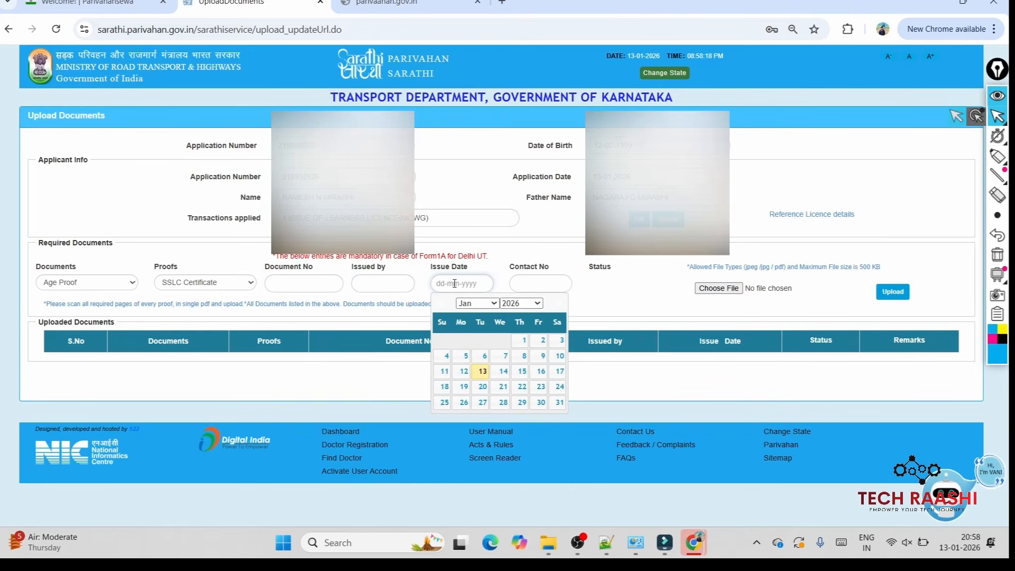
left_click(544, 283)
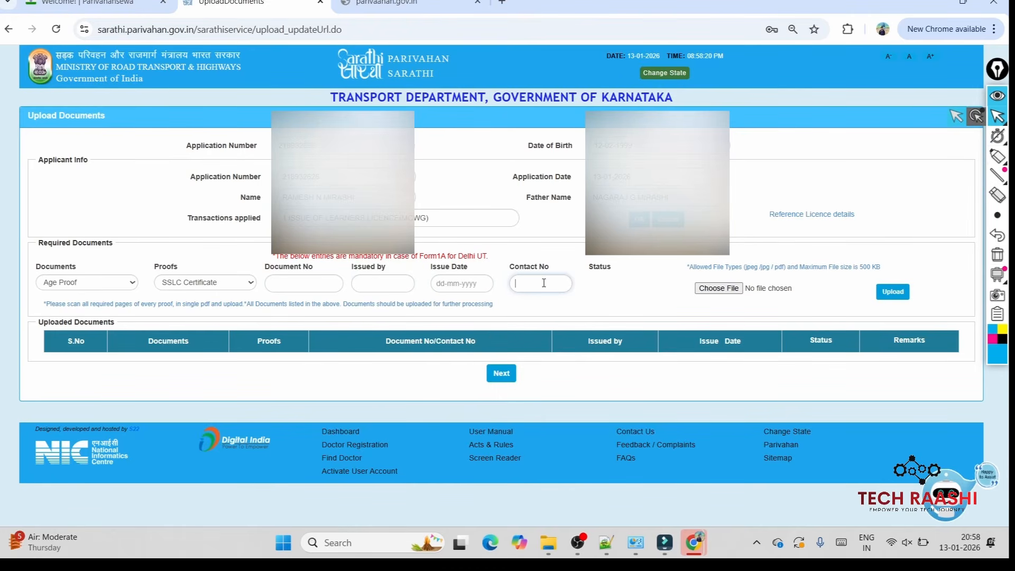
left_click(719, 288)
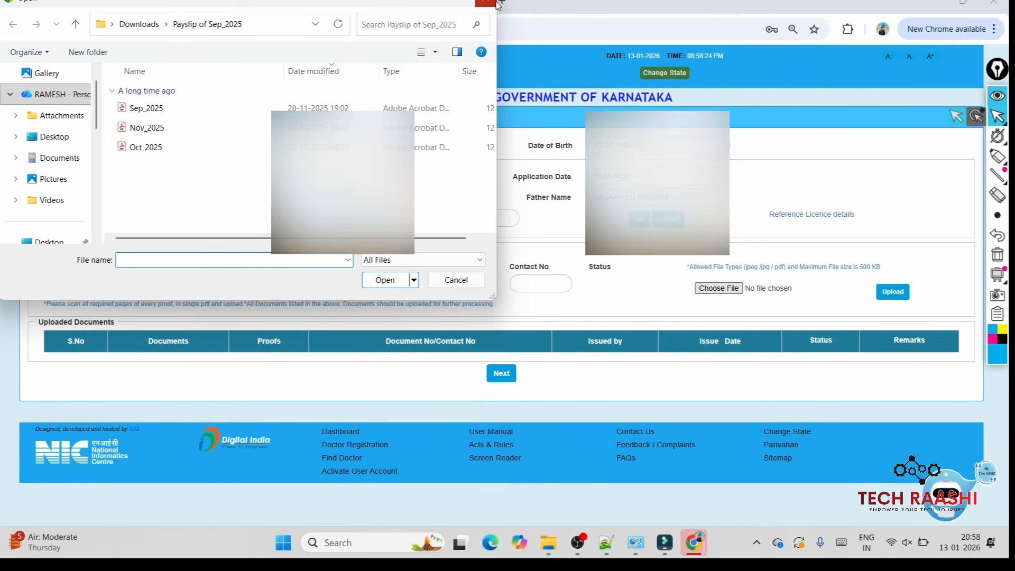
left_click(486, 2)
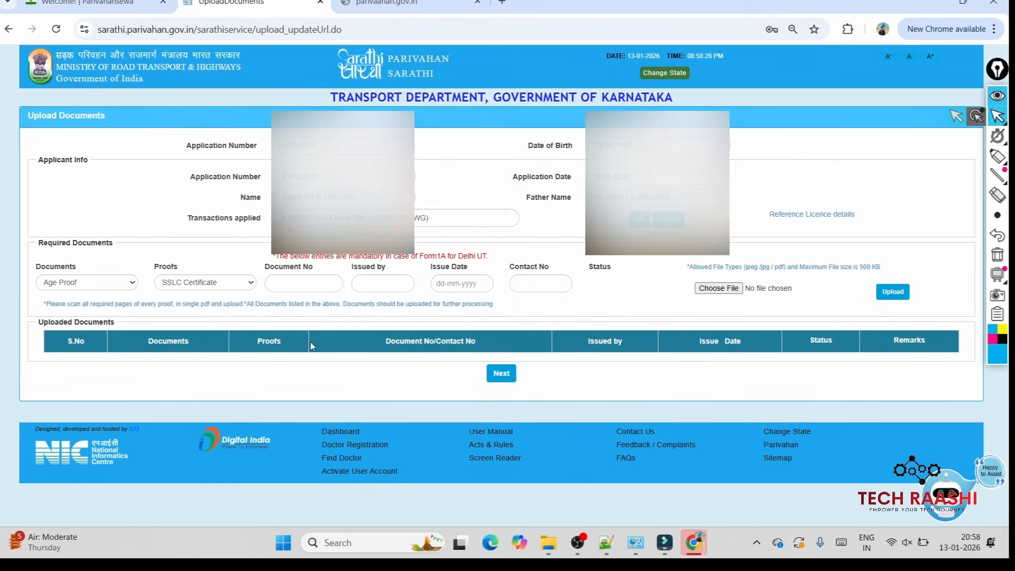
Step: Change the document to Address Proof (Present) and open its list of accepted proofs
left_click(105, 283)
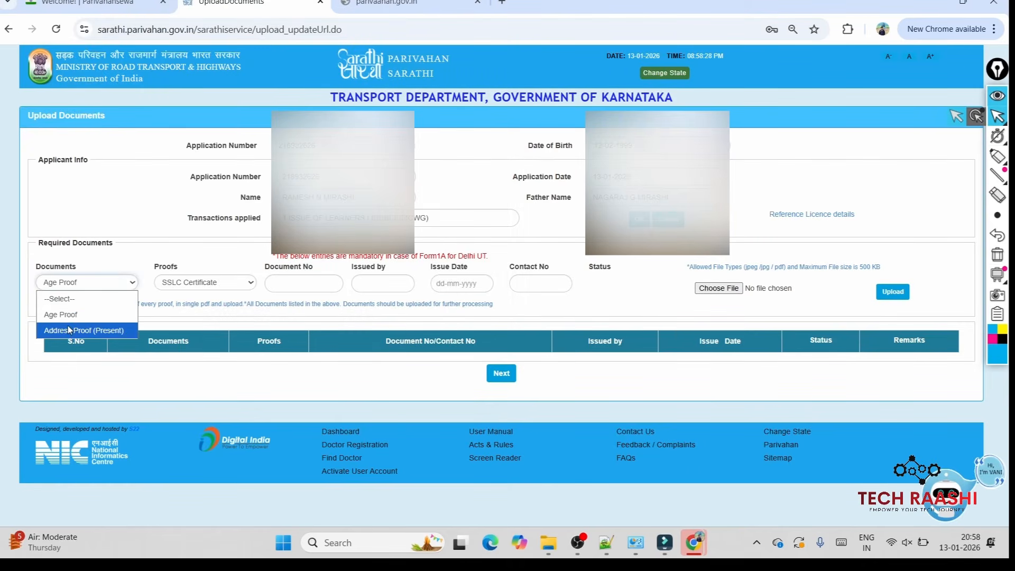
left_click(94, 331)
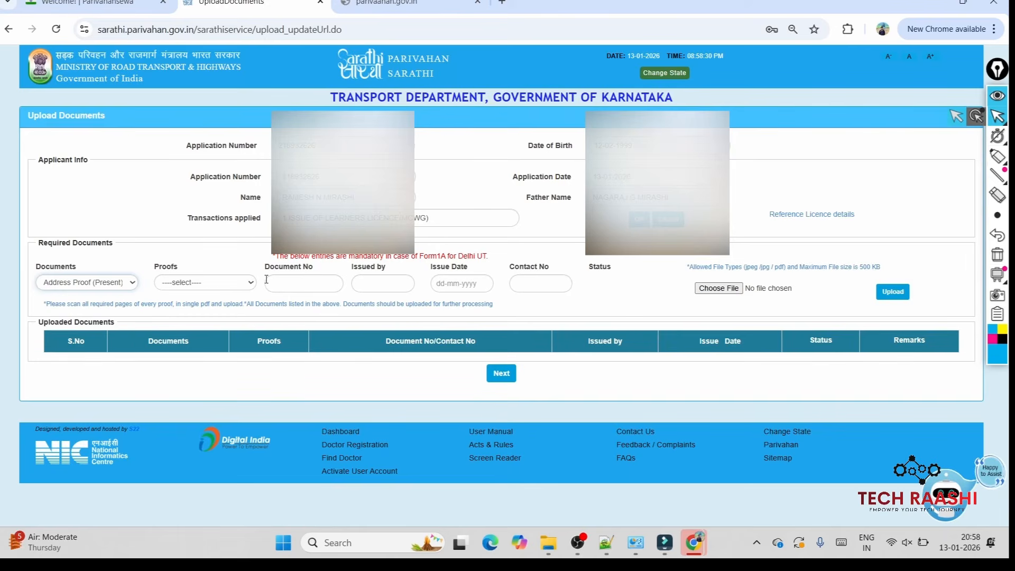
left_click(236, 283)
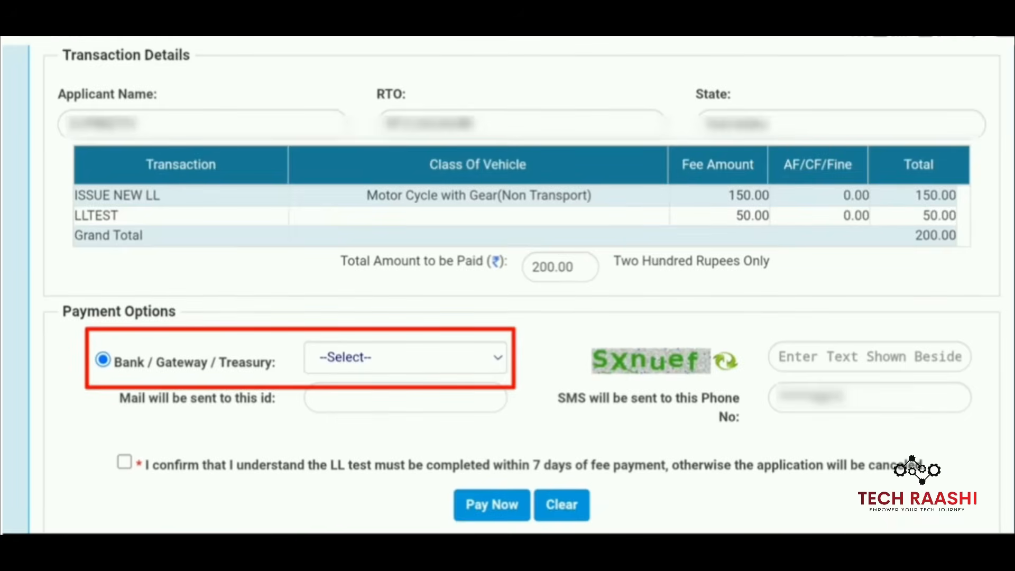
Step: Select KHAJANA 2 as the bank, gateway or treasury for the learner's licence fee payment
left_click(406, 357)
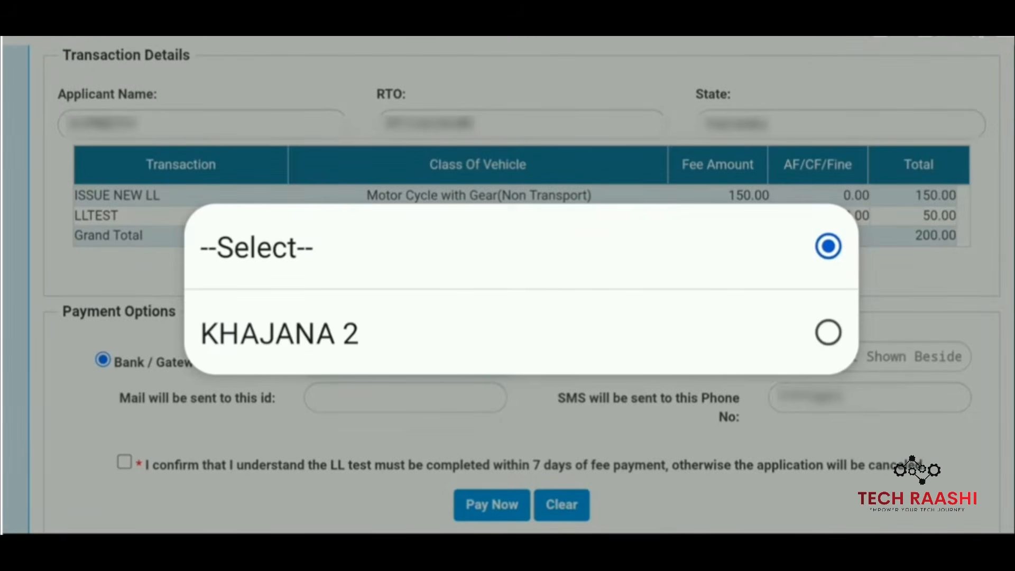
left_click(828, 332)
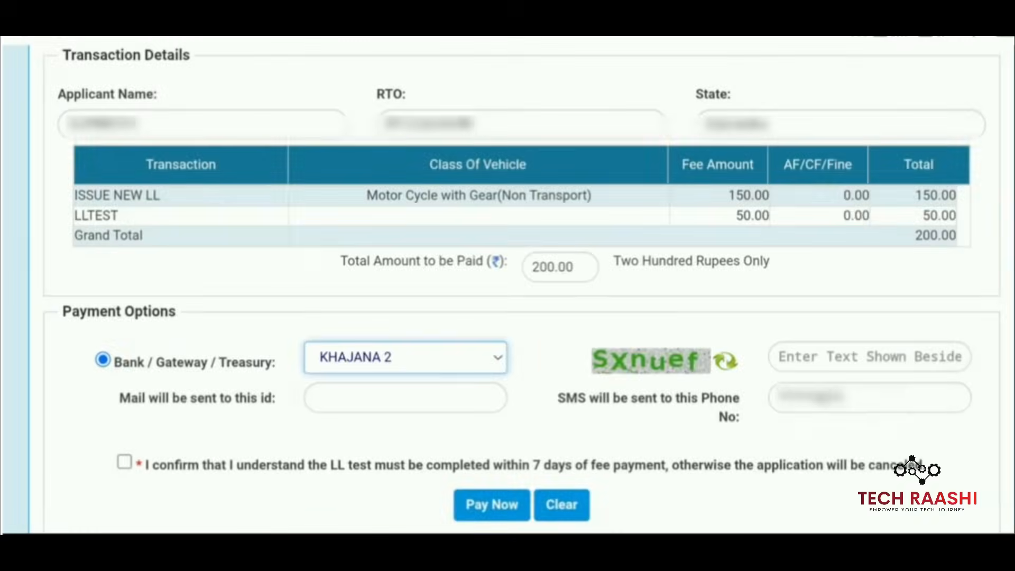